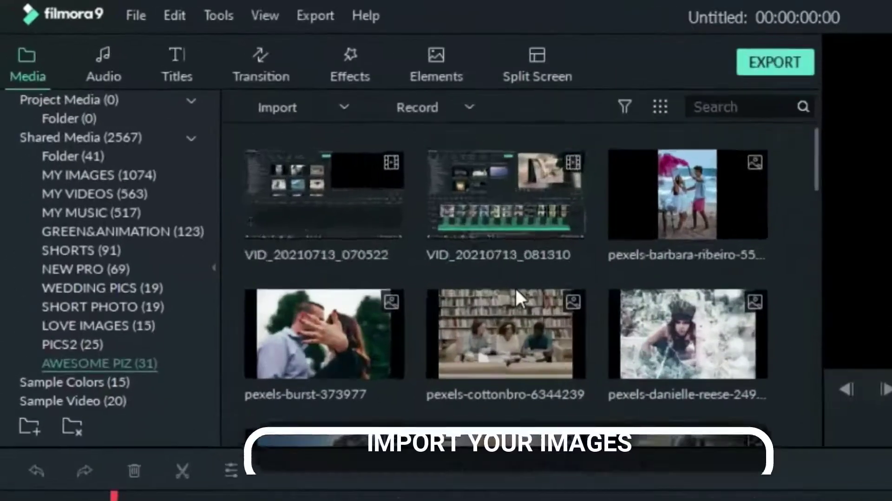
# - Place the pexels-burst and cottonbro images on video track 1, removing the misplaced danielle-reese clip
pyautogui.scroll(-5, 303, 164)
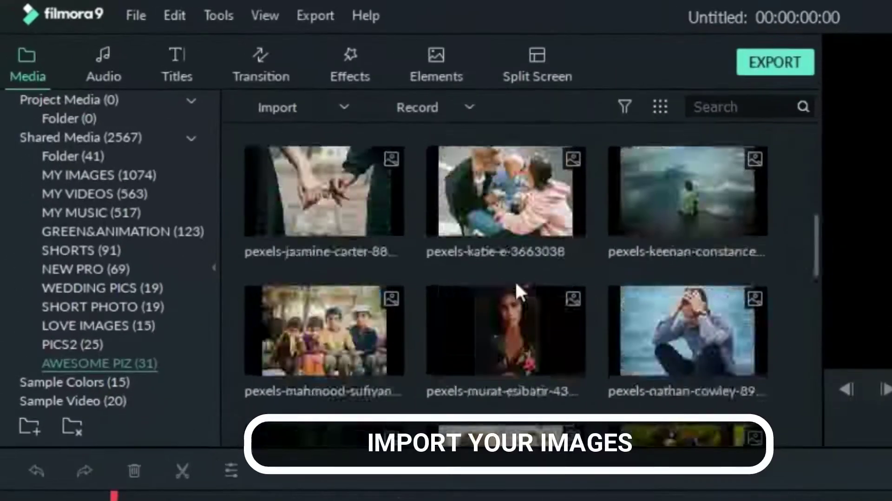
pyautogui.scroll(-5, 516, 284)
pyautogui.scroll(10, 516, 278)
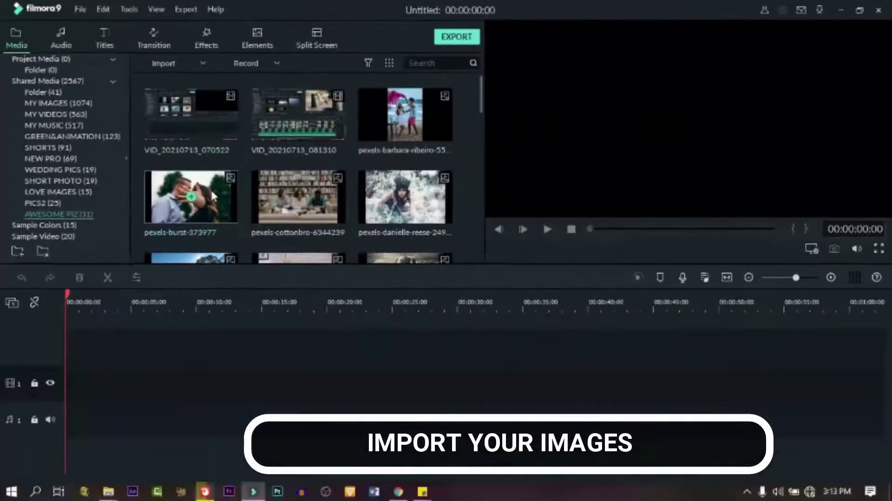
pyautogui.moveTo(355, 322); pyautogui.dragTo(59, 389)
pyautogui.moveTo(328, 199); pyautogui.dragTo(132, 395)
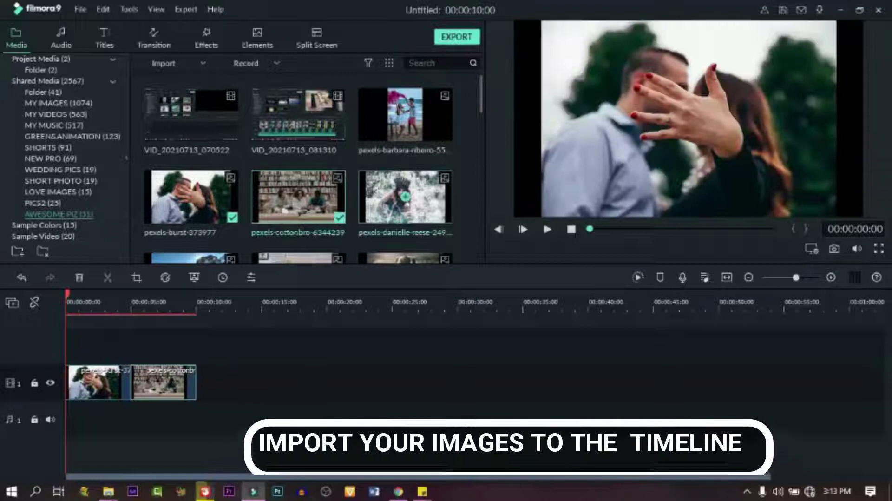
pyautogui.moveTo(405, 197); pyautogui.dragTo(189, 400)
pyautogui.scroll(-2, 290, 222)
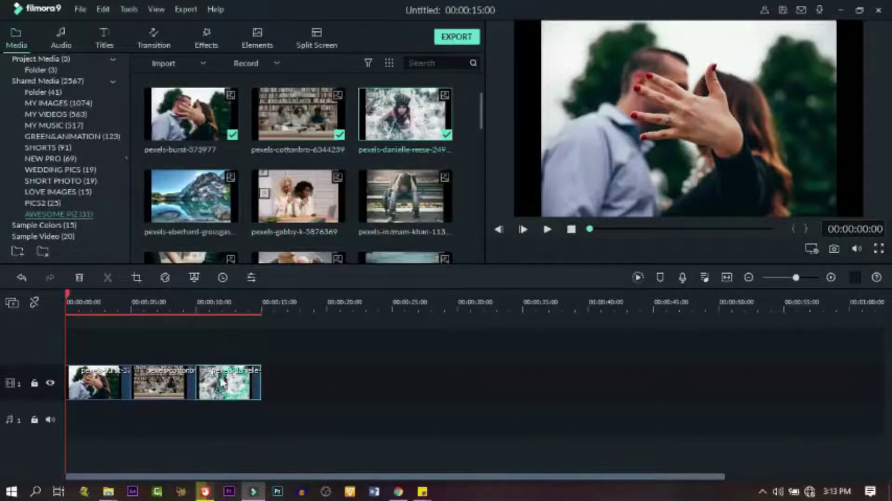
pyautogui.click(79, 277)
# - Append the eberhard, gabby, inzmam, jasmine-carter and katie-e images after cottonbro
pyautogui.moveTo(211, 195); pyautogui.dragTo(199, 406)
pyautogui.moveTo(318, 236); pyautogui.dragTo(269, 401)
pyautogui.moveTo(436, 188); pyautogui.dragTo(411, 297)
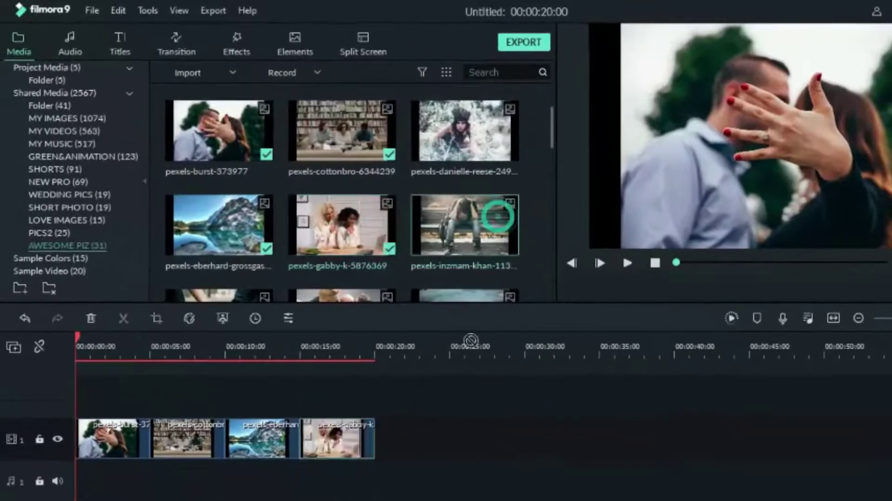
pyautogui.moveTo(471, 340); pyautogui.dragTo(383, 441)
pyautogui.scroll(-2, 384, 229)
pyautogui.moveTo(259, 214); pyautogui.dragTo(465, 444)
pyautogui.moveTo(344, 228); pyautogui.dragTo(532, 448)
pyautogui.moveTo(494, 246); pyautogui.dragTo(604, 441)
pyautogui.scroll(-2, 354, 223)
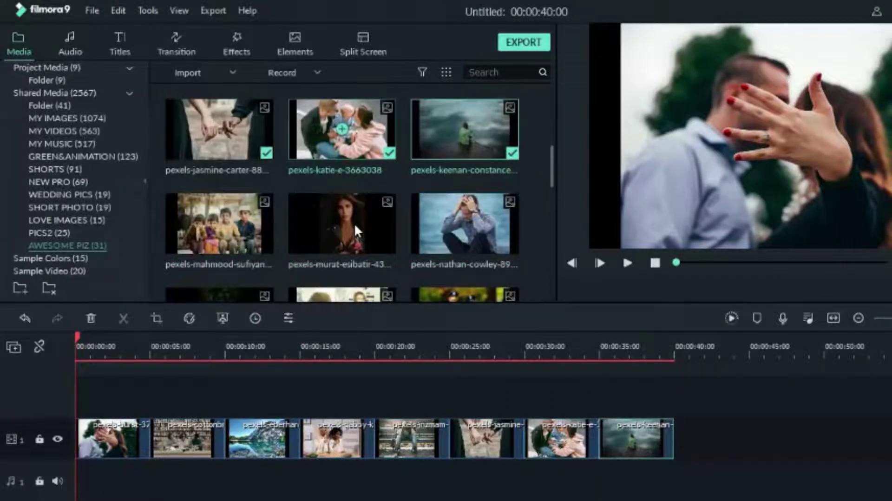
pyautogui.moveTo(241, 224); pyautogui.dragTo(764, 431)
pyautogui.moveTo(465, 223); pyautogui.dragTo(860, 439)
pyautogui.scroll(-2, 353, 200)
pyautogui.scroll(-3, 353, 200)
pyautogui.moveTo(340, 223); pyautogui.dragTo(890, 439)
pyautogui.scroll(-2, 400, 260)
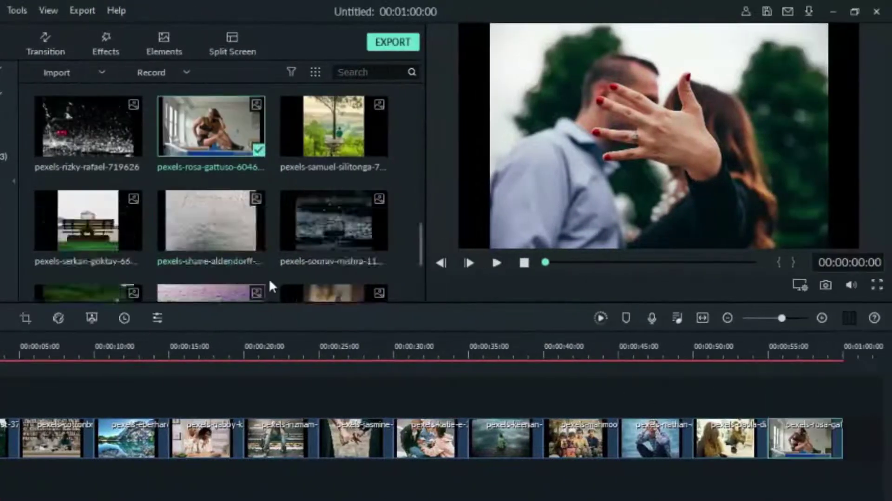
pyautogui.scroll(4, 269, 279)
pyautogui.moveTo(345, 241); pyautogui.dragTo(842, 444)
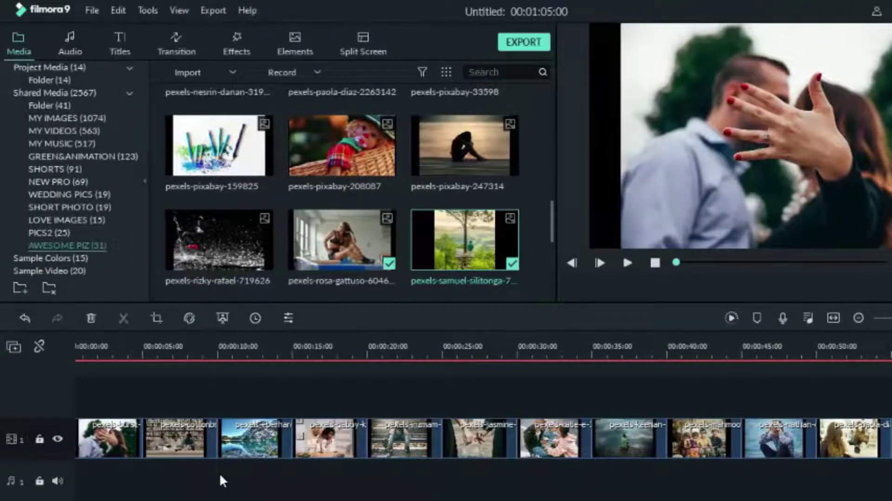
# - Set Crop to Fit on the first, second and mountain-lake clips
pyautogui.rightClick(112, 439)
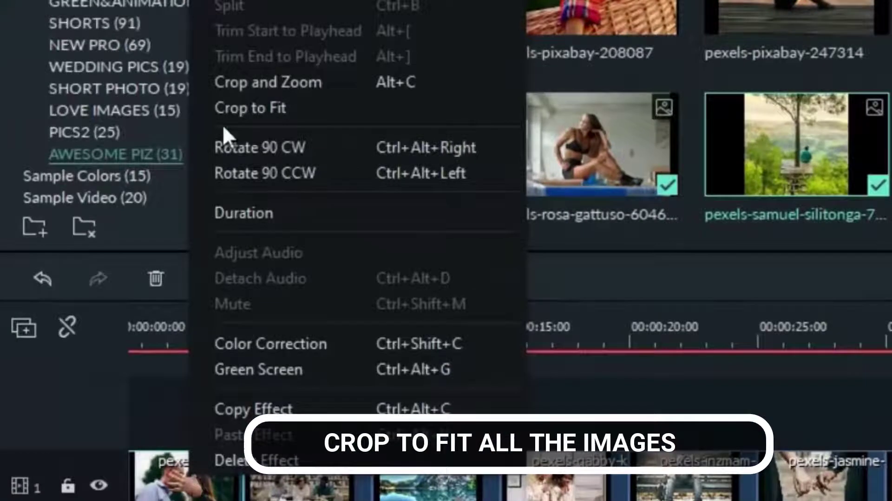
pyautogui.click(242, 111)
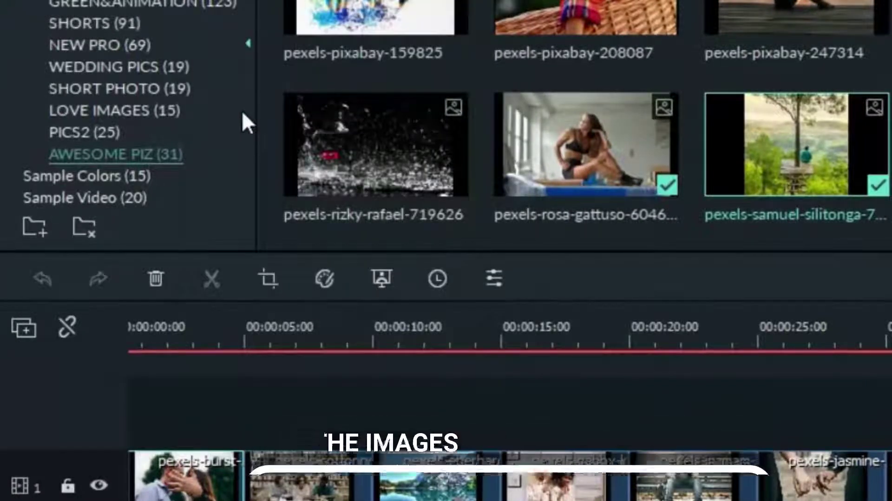
pyautogui.click(298, 349)
pyautogui.rightClick(319, 481)
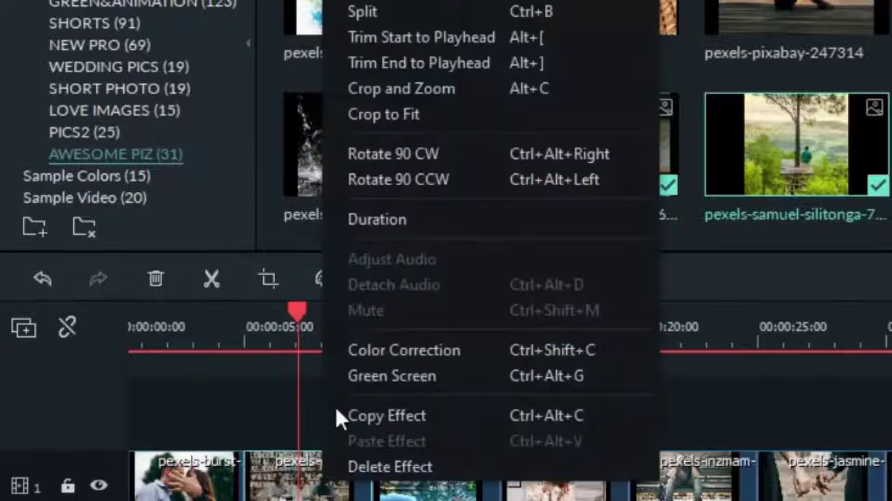
pyautogui.click(376, 114)
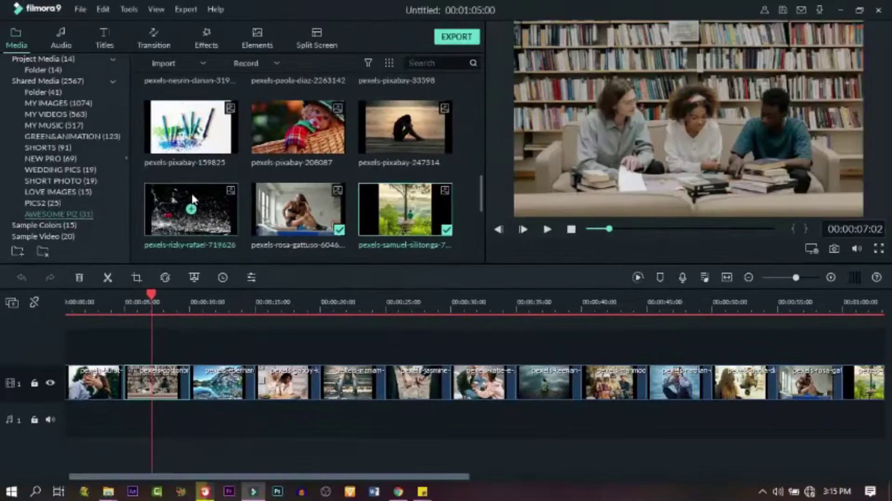
pyautogui.click(214, 301)
pyautogui.rightClick(224, 384)
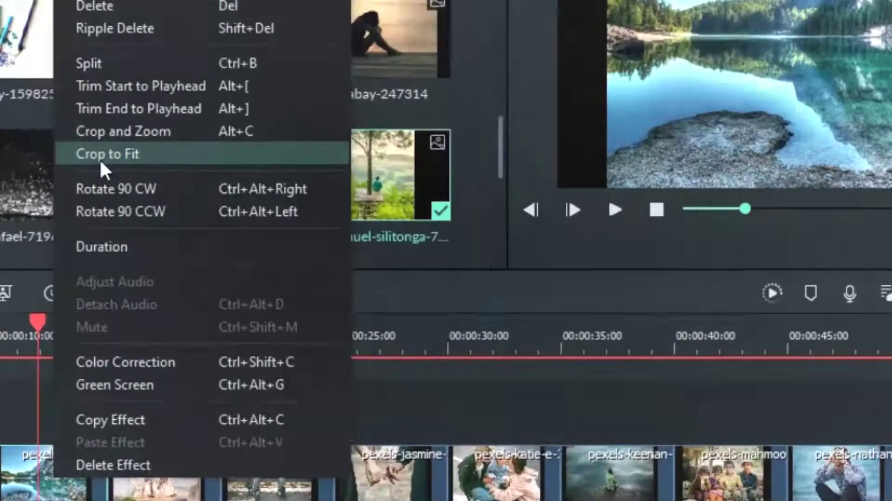
pyautogui.click(103, 154)
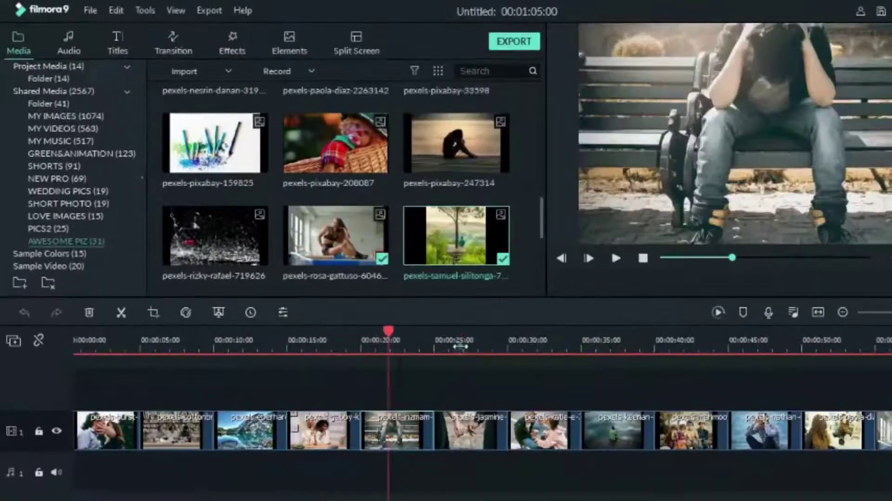
# - Crop the remaining clips through the last tree image to fit and rewind to the start
pyautogui.click(460, 346)
pyautogui.click(607, 368)
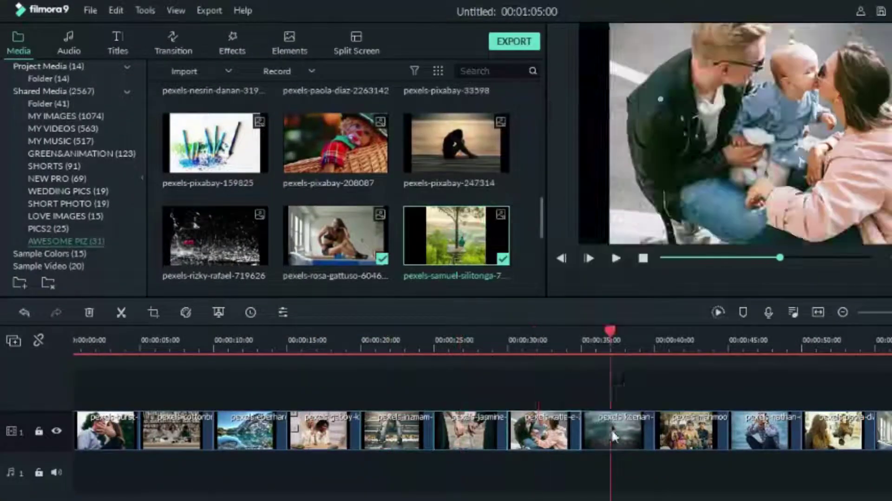
pyautogui.click(691, 369)
pyautogui.rightClick(747, 222)
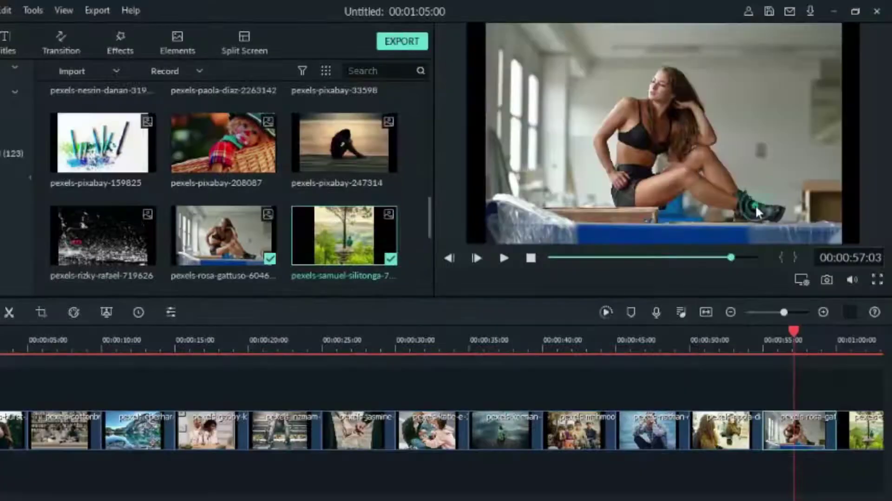
pyautogui.click(864, 345)
pyautogui.rightClick(863, 434)
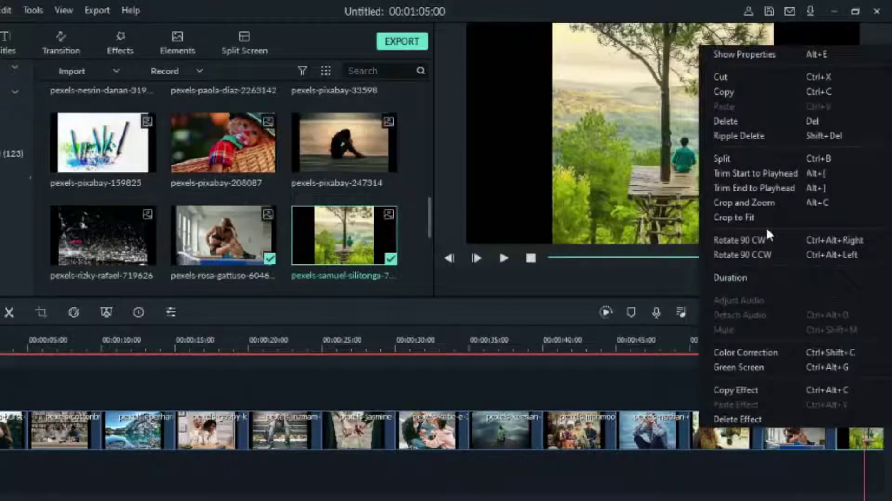
pyautogui.click(755, 215)
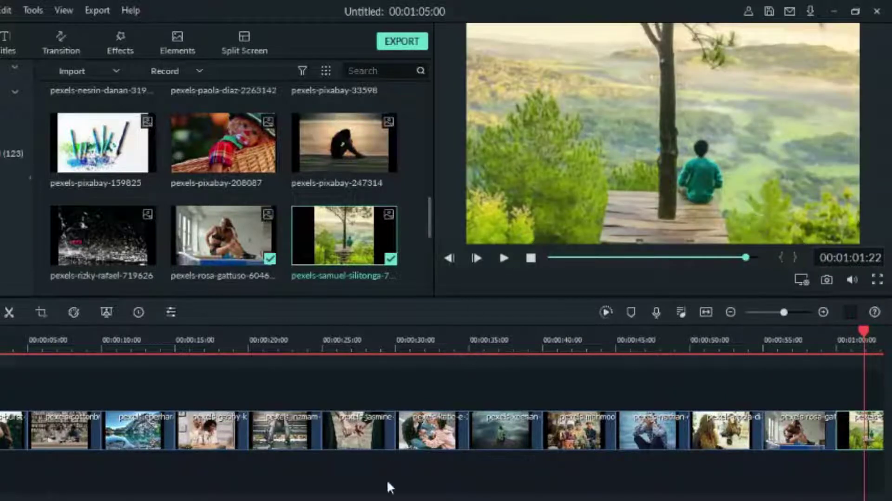
pyautogui.hscroll(-1, 442, 413)
pyautogui.click(3, 342)
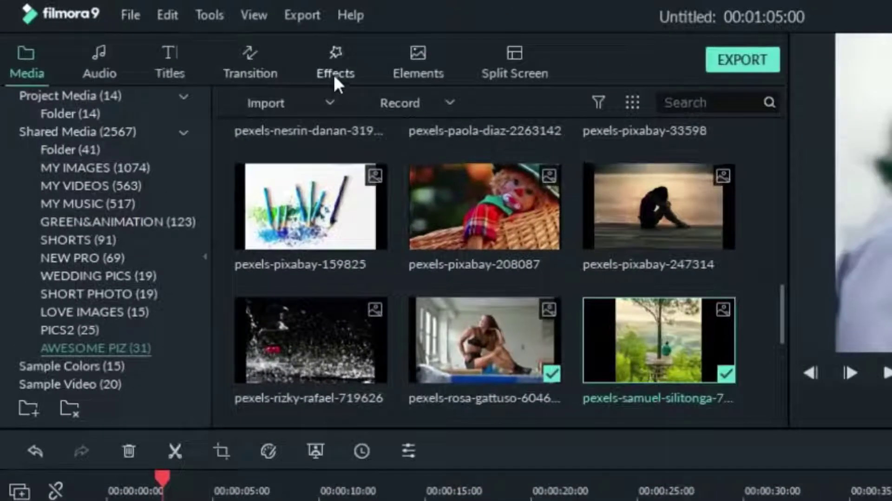
# - Find Square Blur in Filters by searching 'sq' and apply it to the first clip
pyautogui.click(207, 44)
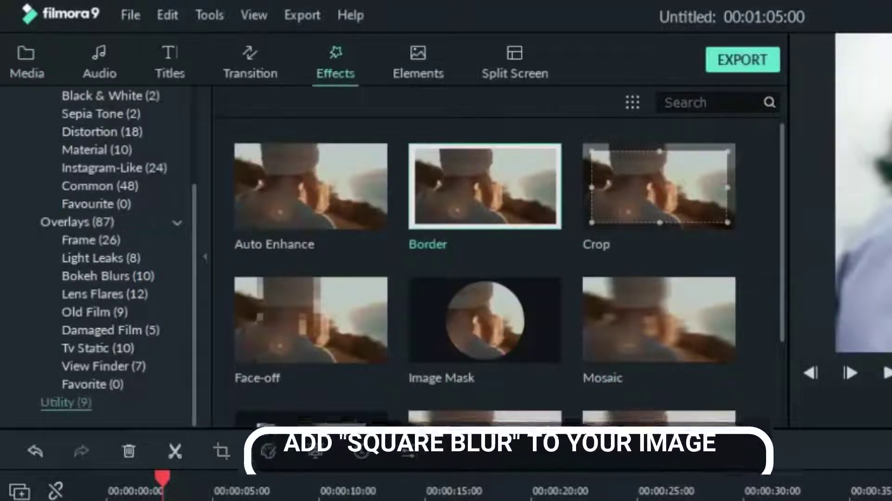
pyautogui.scroll(3, 196, 140)
pyautogui.click(88, 112)
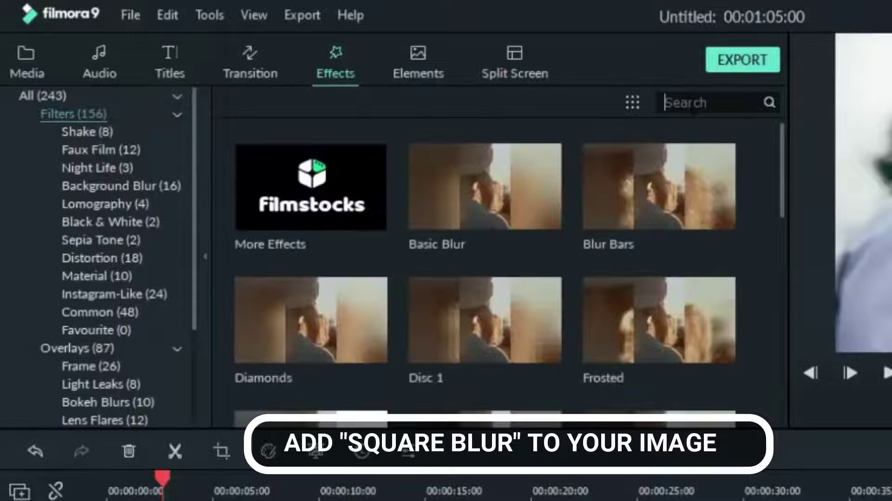
pyautogui.click(693, 106)
pyautogui.write('sq')
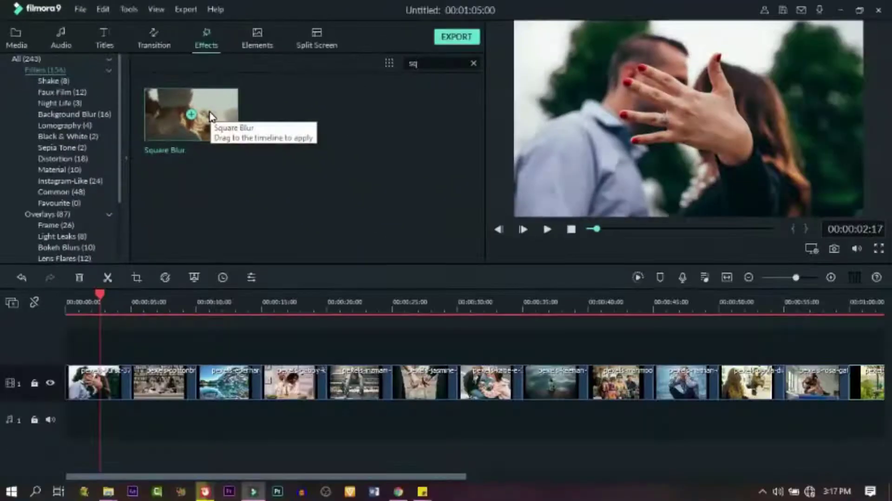
pyautogui.moveTo(210, 116); pyautogui.dragTo(115, 390)
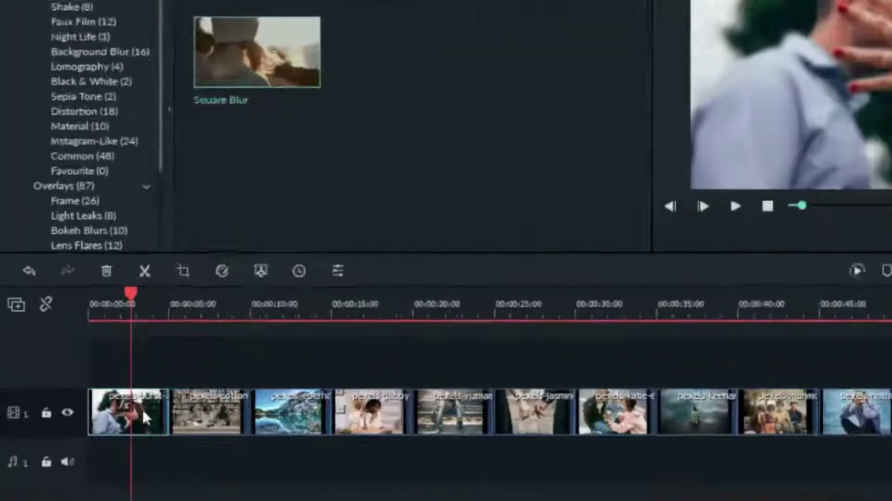
# - Copy the first clip's Square Blur and paste it onto the second through last clips
pyautogui.rightClick(105, 379)
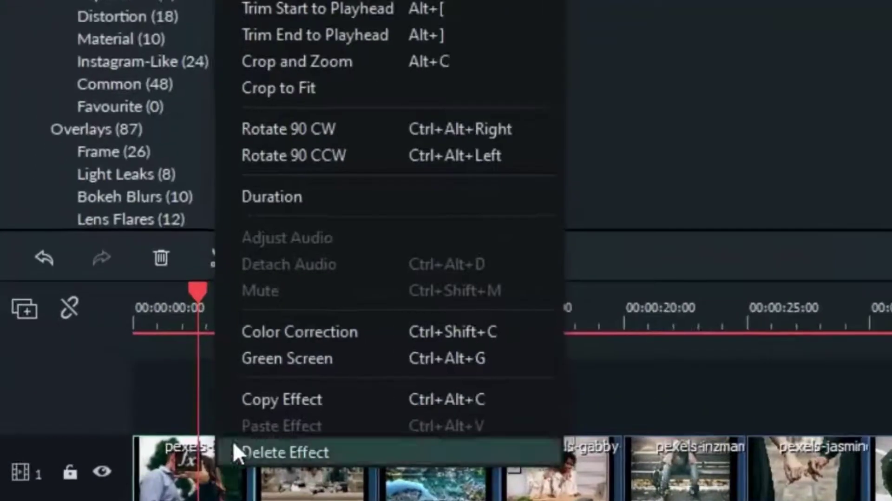
pyautogui.click(312, 402)
pyautogui.click(856, 374)
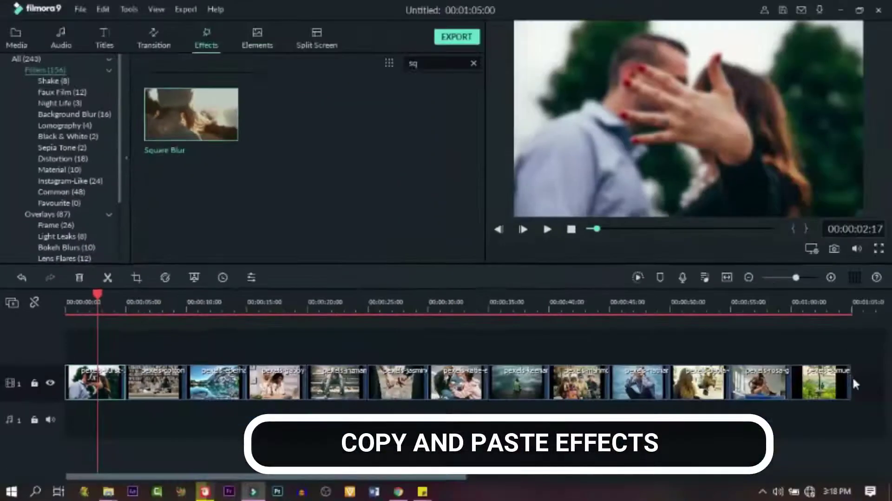
pyautogui.moveTo(856, 373); pyautogui.dragTo(155, 367)
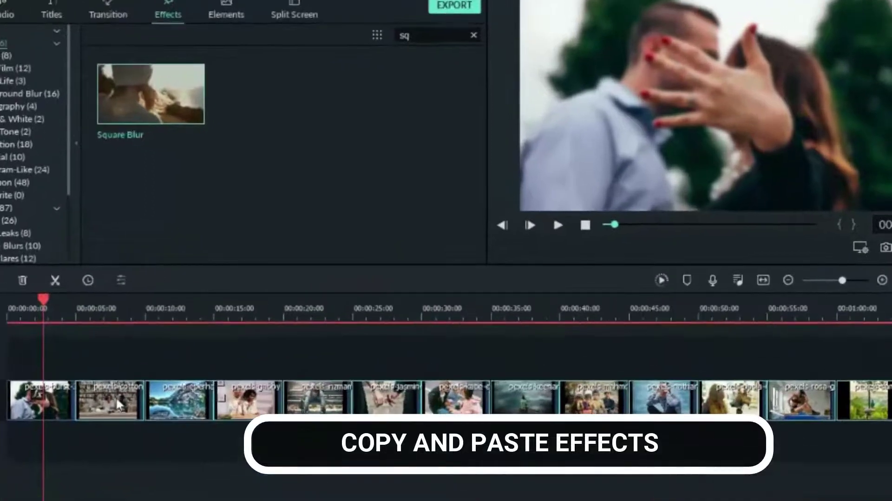
pyautogui.rightClick(161, 376)
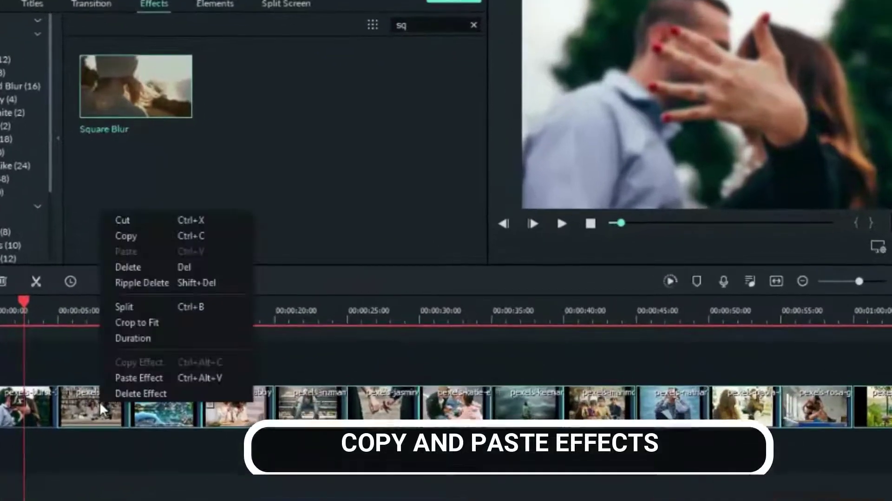
pyautogui.click(135, 379)
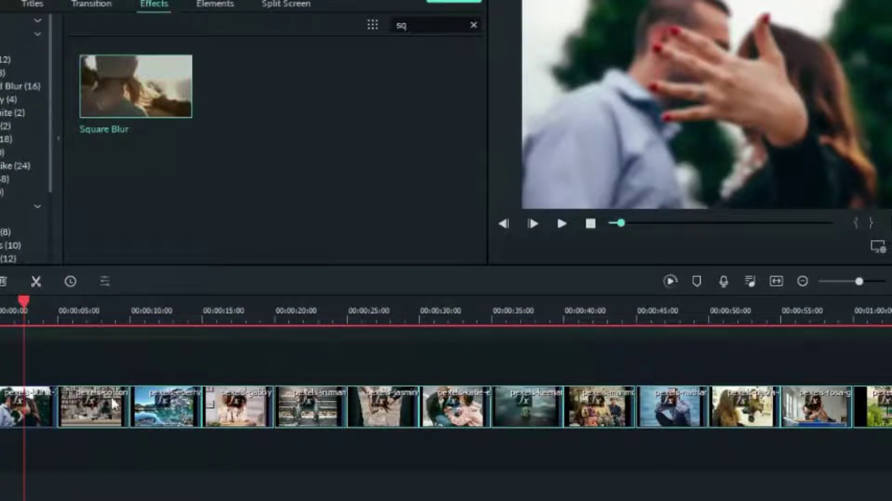
pyautogui.click(101, 314)
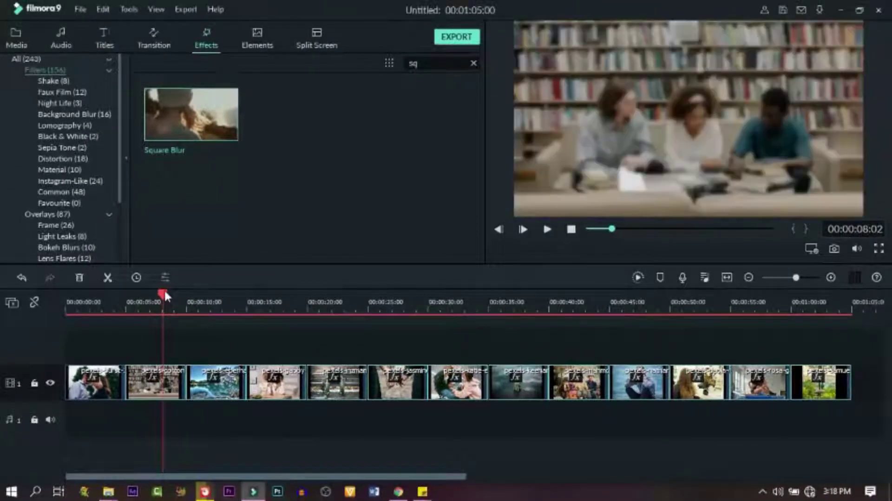
pyautogui.moveTo(166, 294); pyautogui.dragTo(103, 430)
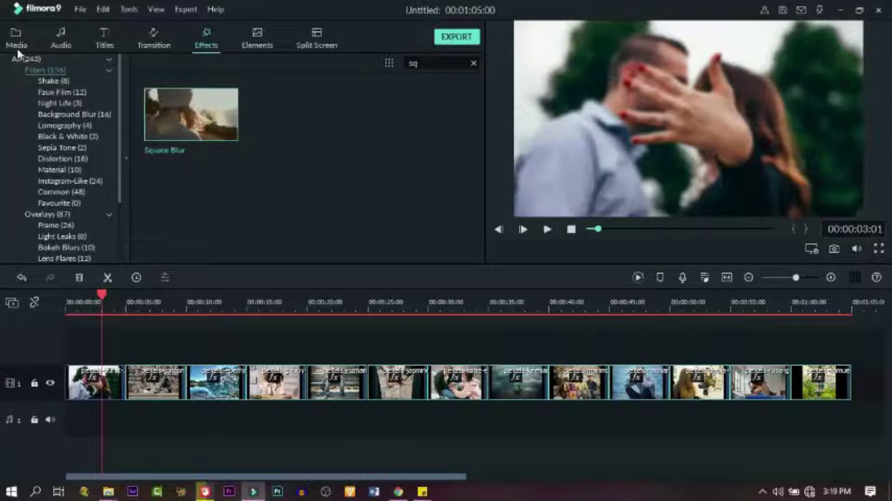
# - Place the pexels-burst, cottonbro, eberhard, gabby, inzmam, jasmine and katie images on track 2
pyautogui.click(15, 43)
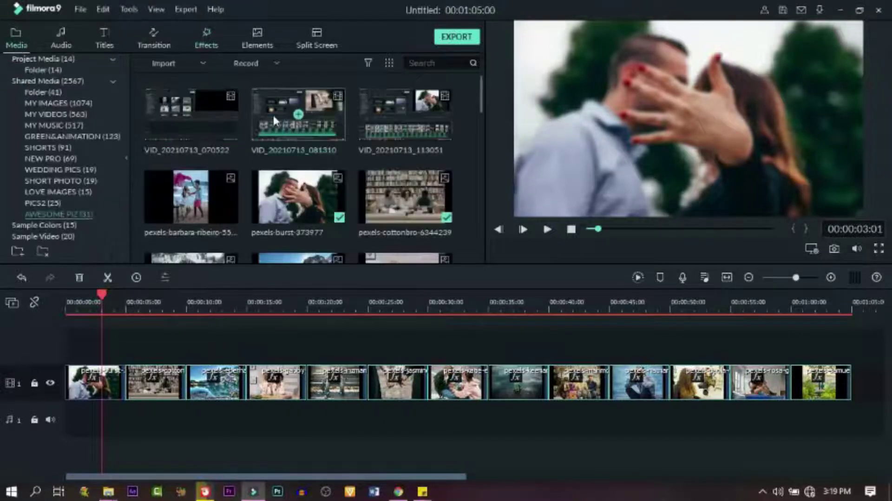
pyautogui.moveTo(328, 205); pyautogui.dragTo(56, 342)
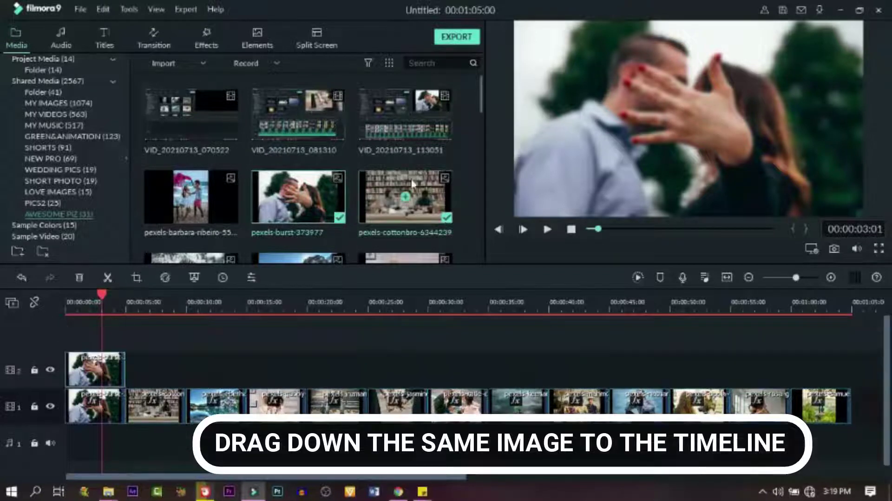
pyautogui.moveTo(420, 191); pyautogui.dragTo(121, 369)
pyautogui.scroll(-3, 342, 205)
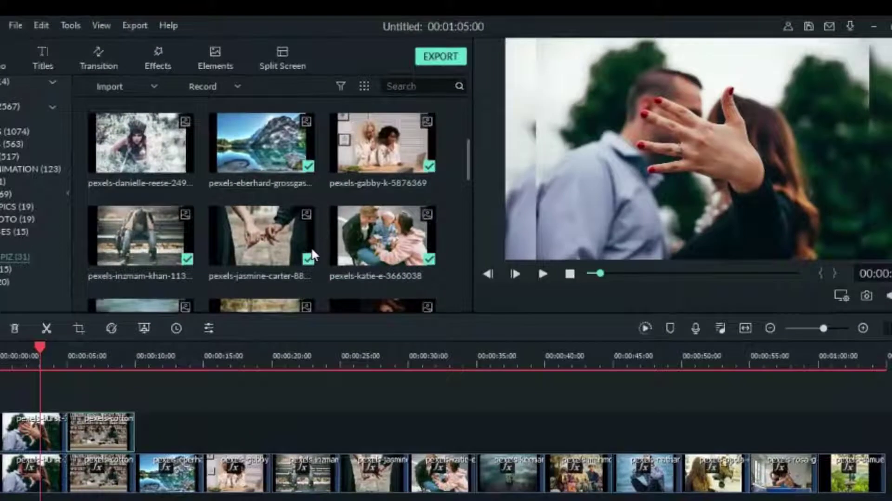
pyautogui.moveTo(282, 131); pyautogui.dragTo(140, 426)
pyautogui.moveTo(405, 139); pyautogui.dragTo(203, 452)
pyautogui.moveTo(178, 266); pyautogui.dragTo(284, 430)
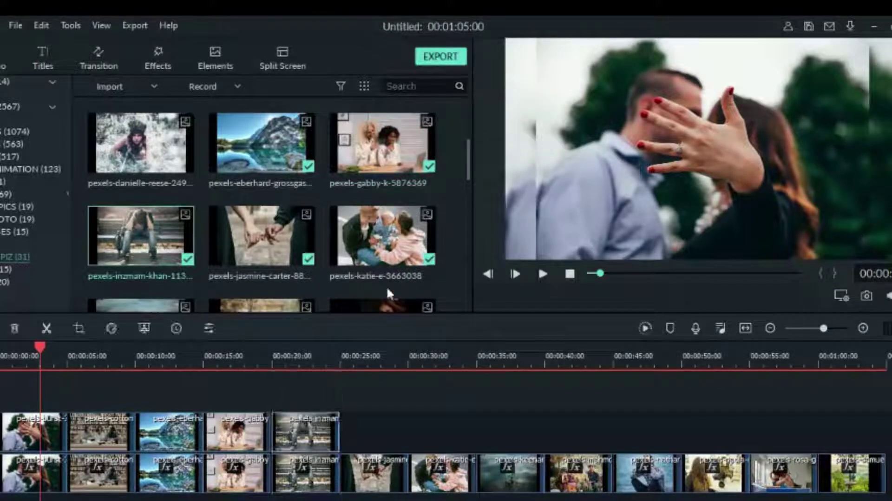
pyautogui.moveTo(260, 237); pyautogui.dragTo(346, 441)
pyautogui.moveTo(419, 242); pyautogui.dragTo(417, 424)
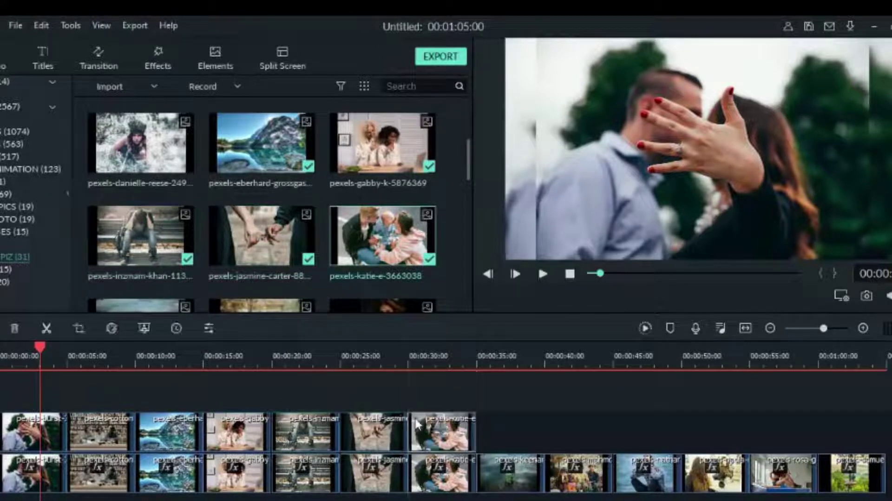
# - Add the keenan, mahmood, nathan and paola images to track 2, then pick rosa
pyautogui.scroll(-2, 269, 209)
pyautogui.moveTo(140, 234); pyautogui.dragTo(475, 443)
pyautogui.moveTo(263, 235); pyautogui.dragTo(586, 441)
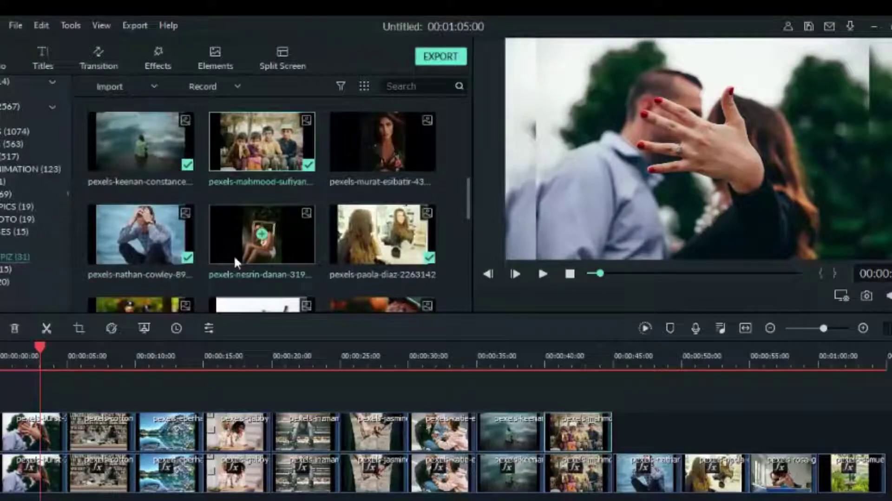
pyautogui.moveTo(140, 235); pyautogui.dragTo(646, 432)
pyautogui.moveTo(379, 236); pyautogui.dragTo(785, 432)
pyautogui.scroll(-2, 270, 209)
pyautogui.click(383, 232)
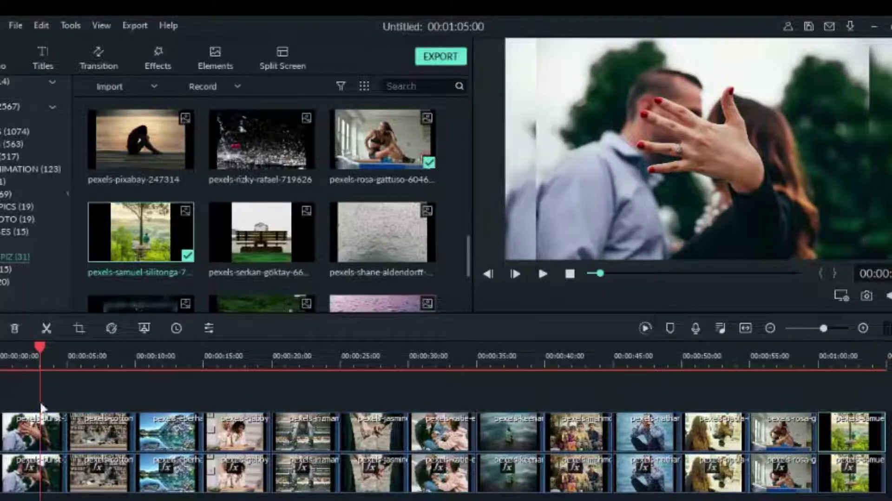
# - Crop the first track 2 image to 16:9, nudging the frame slightly down
pyautogui.rightClick(41, 434)
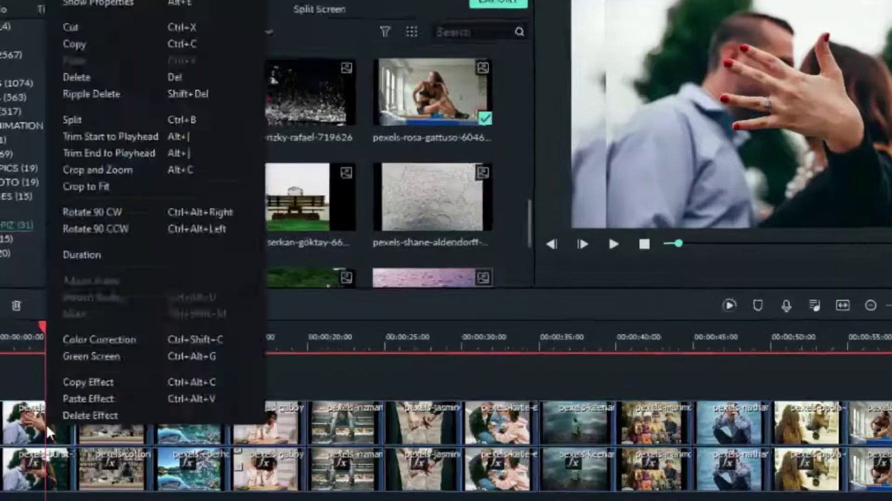
pyautogui.click(102, 207)
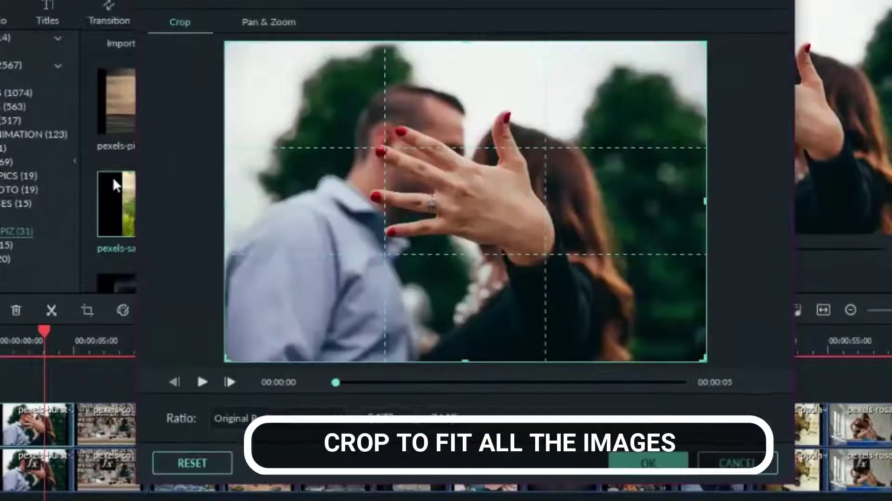
pyautogui.click(274, 418)
pyautogui.click(247, 451)
pyautogui.moveTo(405, 307); pyautogui.dragTo(415, 316)
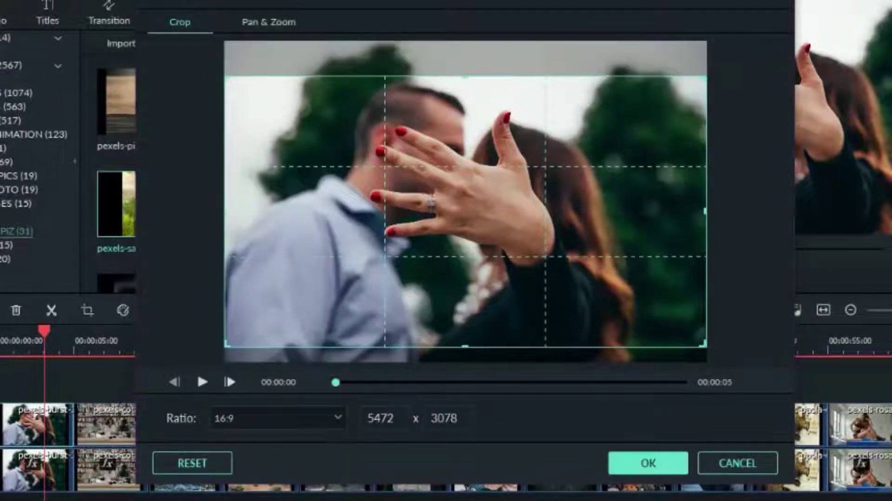
pyautogui.click(636, 459)
# - Crop the cottonbro image on track 2 to 16:9
pyautogui.click(110, 344)
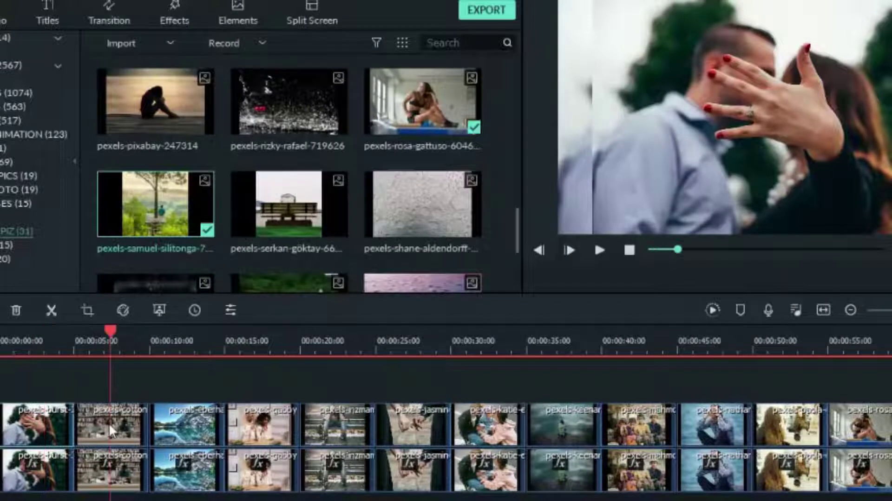
pyautogui.rightClick(109, 423)
pyautogui.click(160, 175)
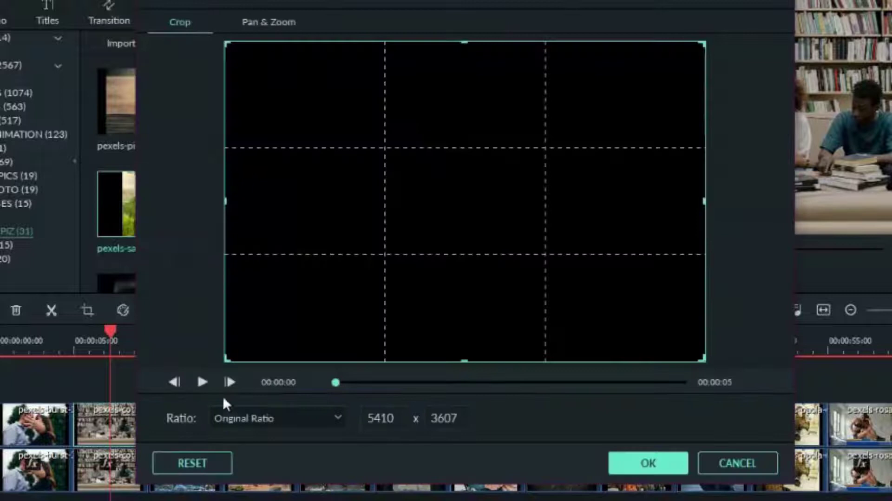
pyautogui.click(235, 417)
pyautogui.click(244, 453)
pyautogui.moveTo(504, 183)
pyautogui.mouseDown()
pyautogui.moveTo(505, 203)
pyautogui.moveTo(506, 189)
pyautogui.mouseUp()
pyautogui.click(638, 462)
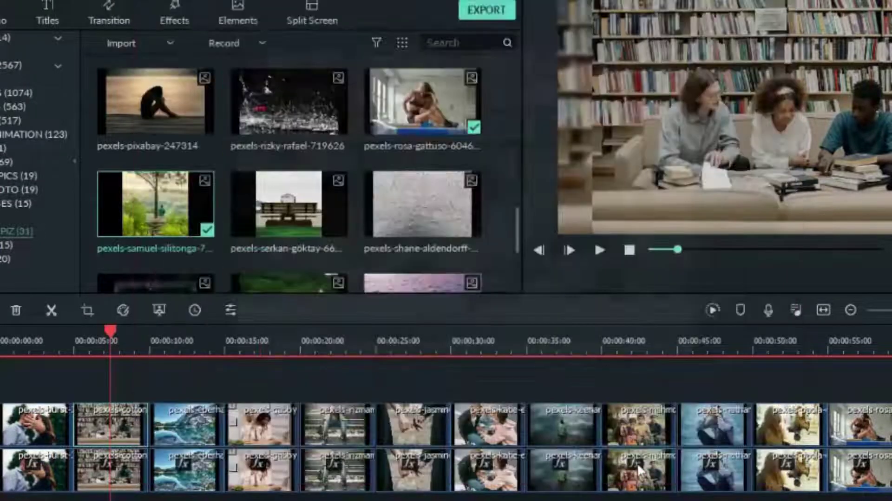
# - Crop the eberhard image on track 2 to 16:9
pyautogui.click(188, 421)
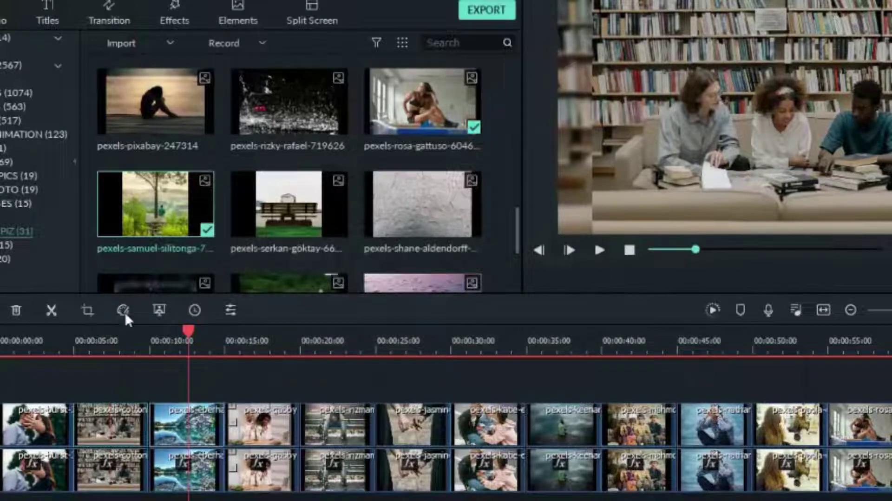
pyautogui.click(88, 310)
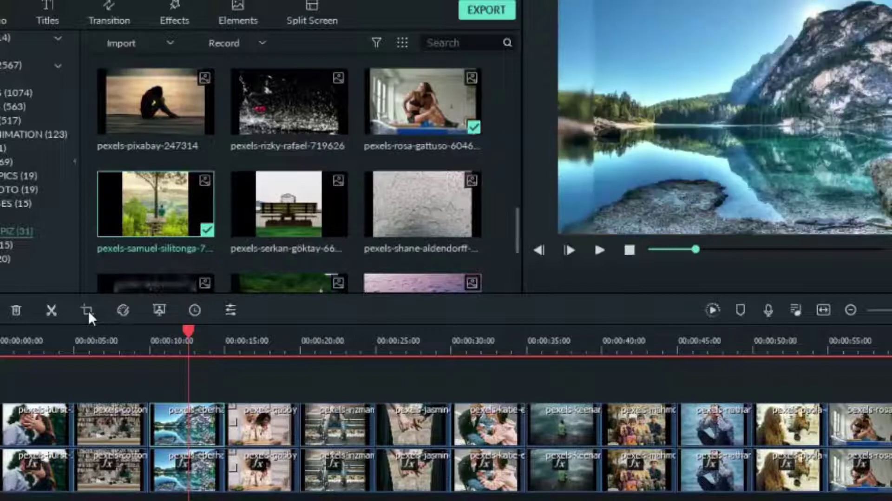
pyautogui.click(88, 310)
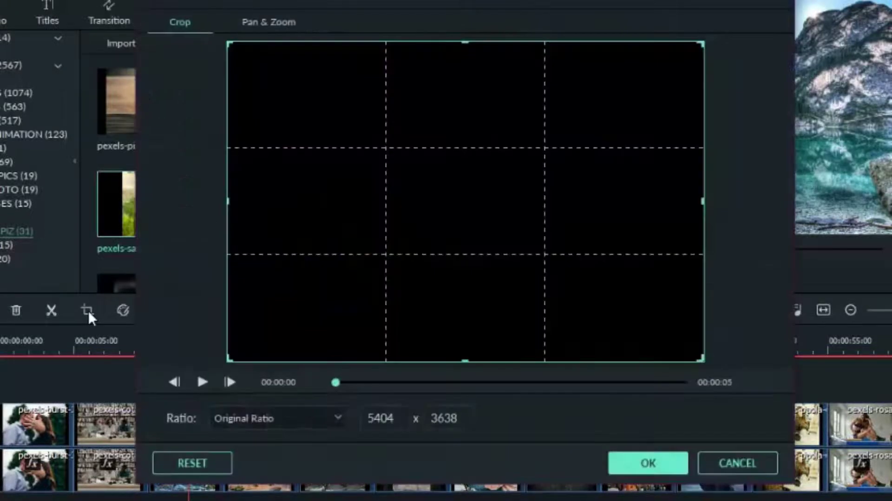
pyautogui.click(300, 419)
pyautogui.click(269, 454)
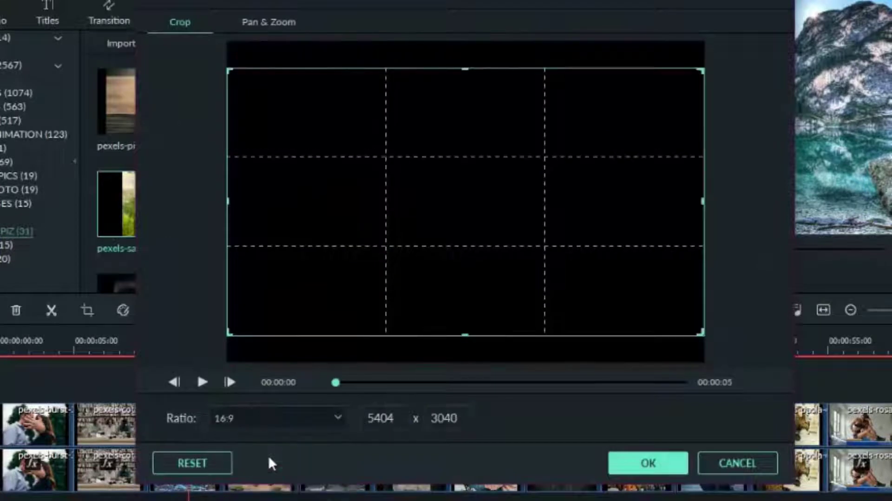
pyautogui.click(655, 460)
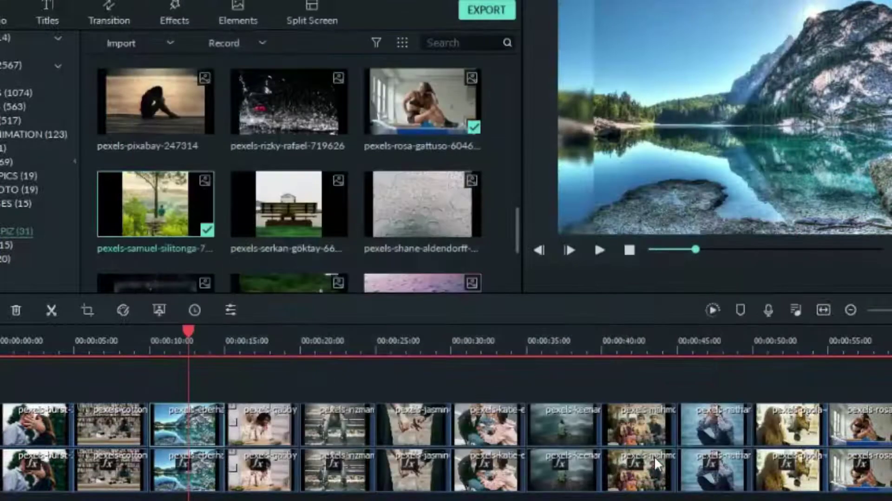
# - Crop the gabby and samuel images to 16:9 and render a preview of the timeline
pyautogui.click(255, 342)
pyautogui.click(266, 418)
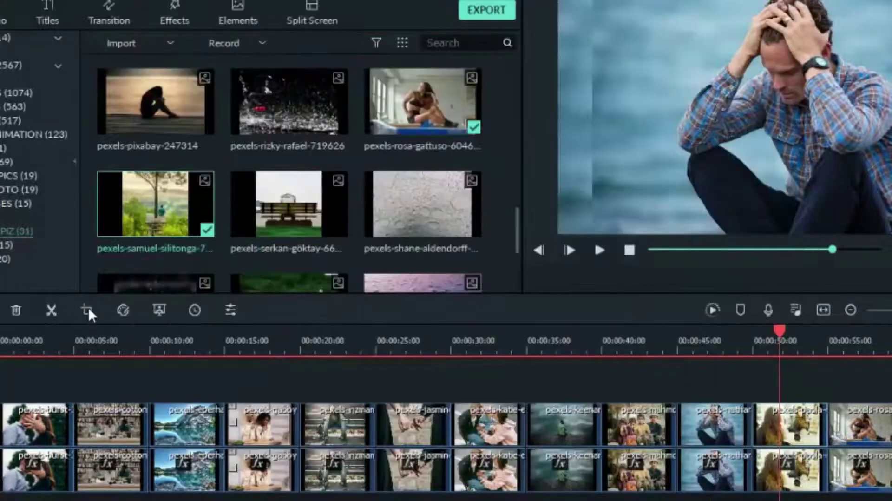
pyautogui.click(87, 310)
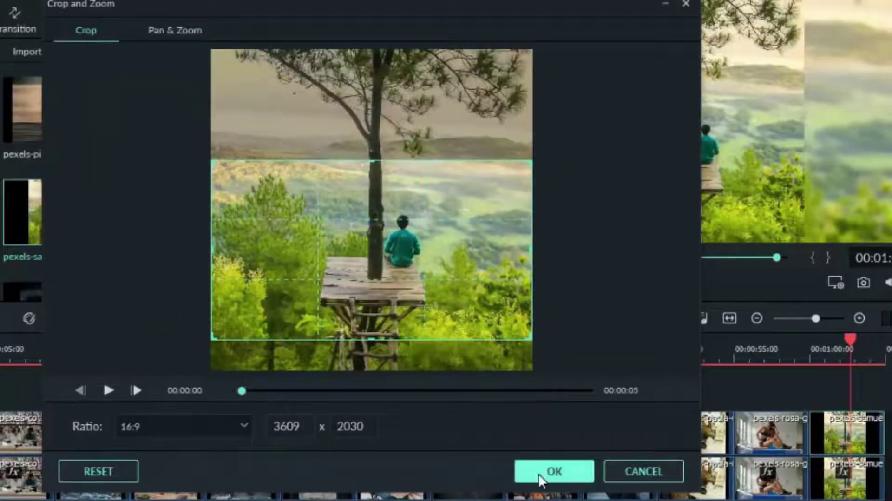
pyautogui.click(540, 473)
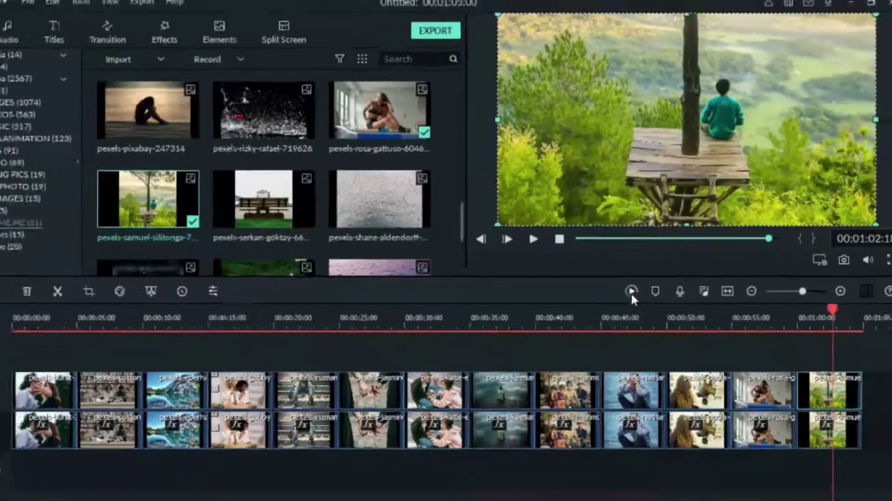
pyautogui.click(619, 319)
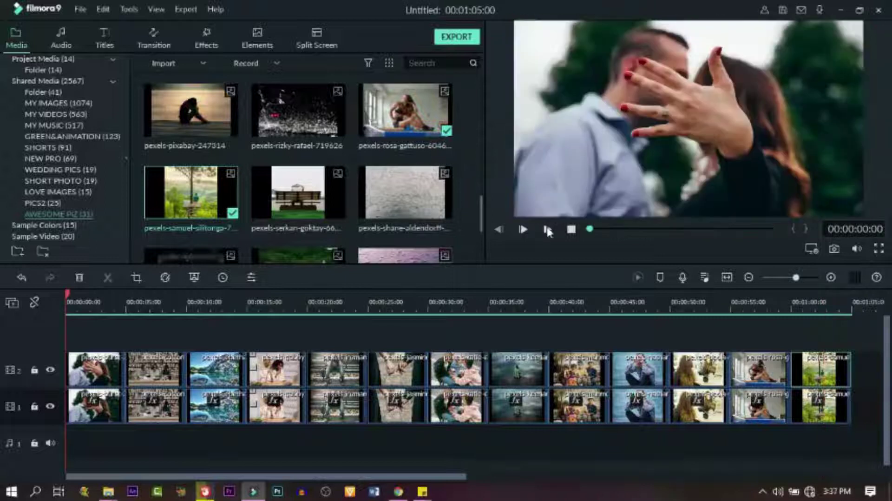
pyautogui.click(547, 229)
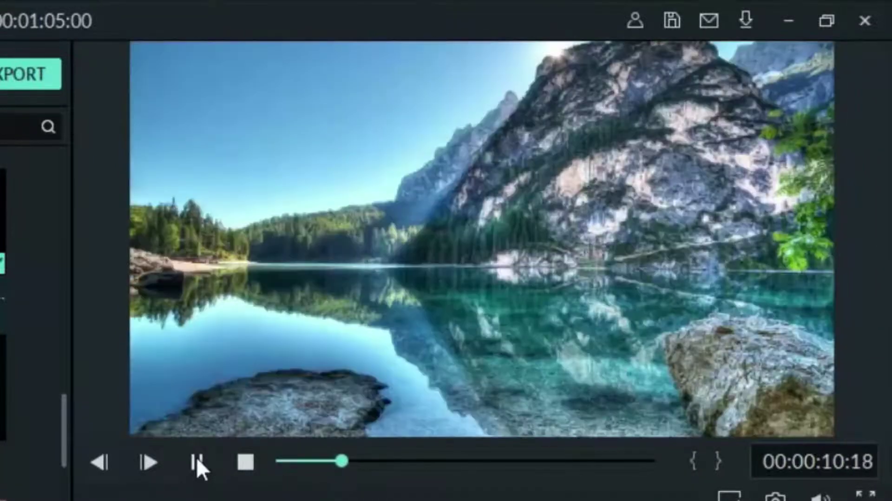
pyautogui.click(196, 460)
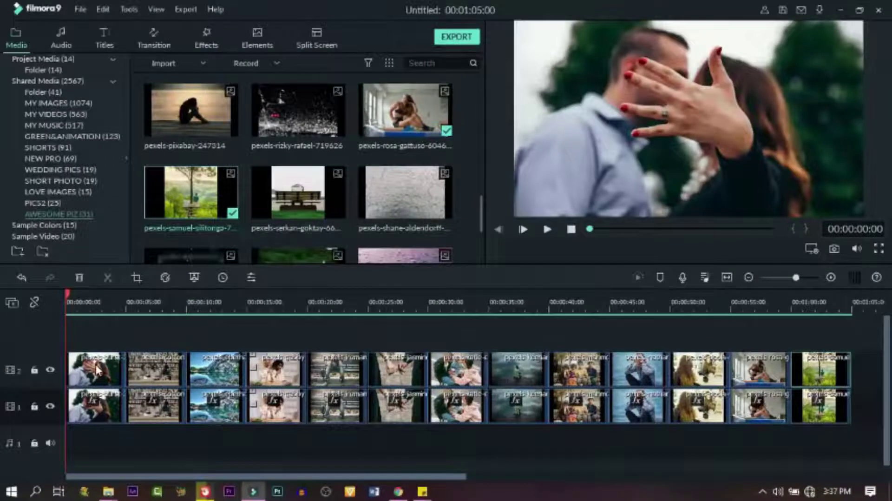
pyautogui.click(98, 370)
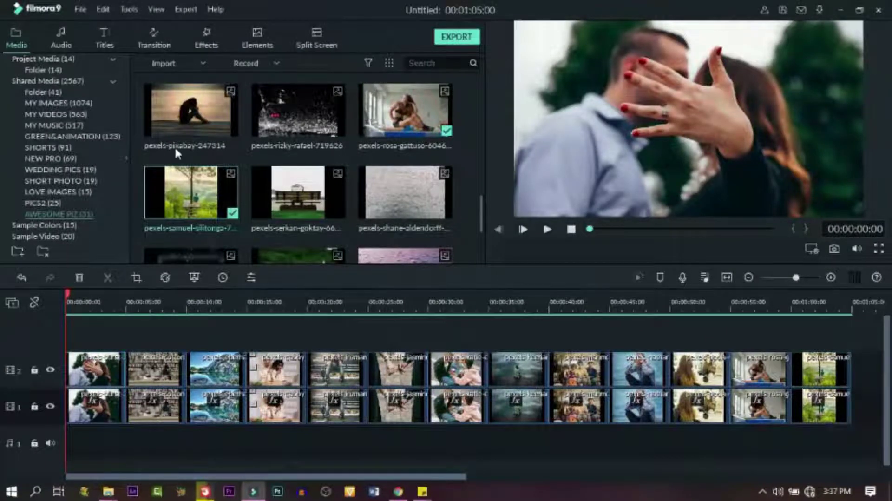
# - Set the first track 2 image's Transform scale to 70 in the Image settings
pyautogui.doubleClick(104, 369)
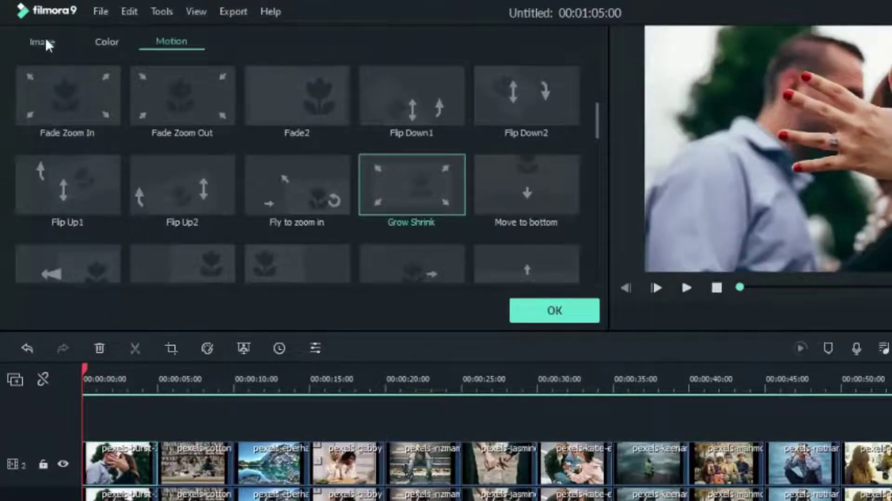
pyautogui.click(36, 30)
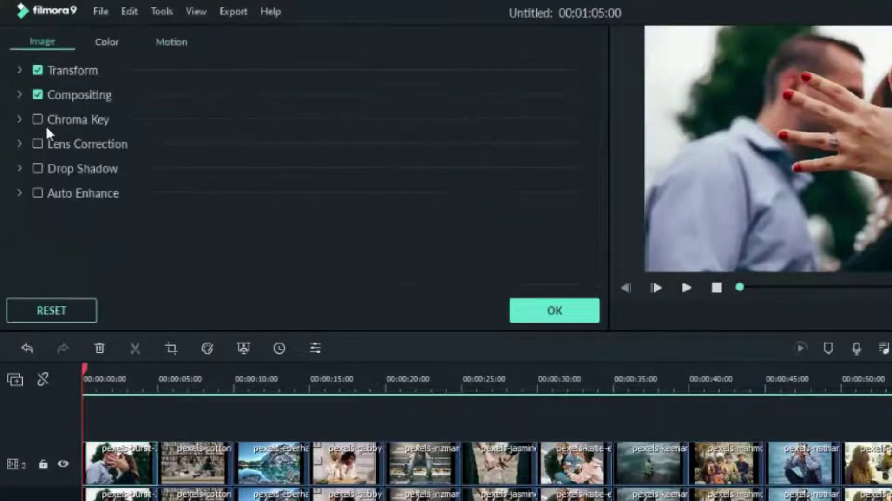
pyautogui.click(19, 70)
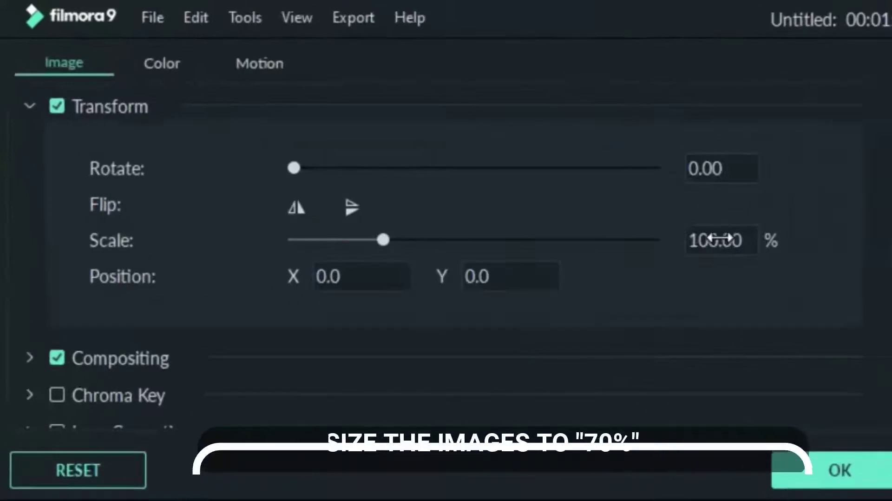
pyautogui.doubleClick(471, 158)
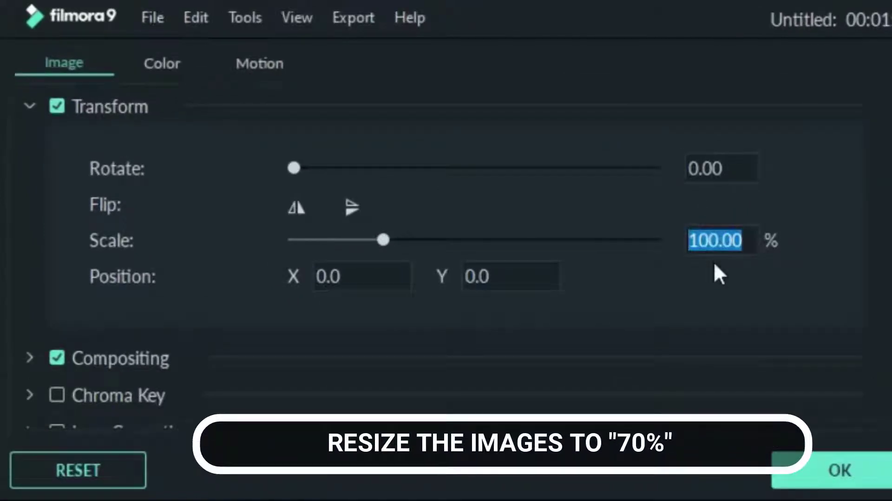
pyautogui.write('70')
pyautogui.press('Return')
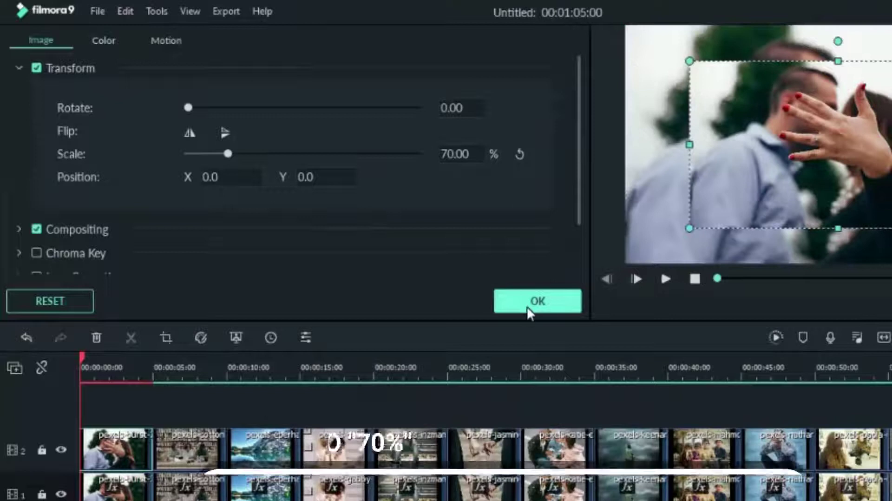
pyautogui.click(527, 303)
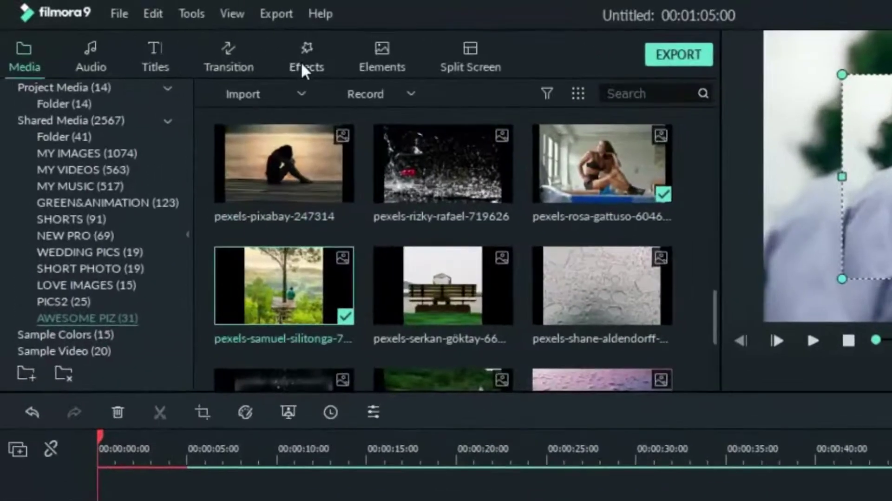
# - Drag the Utility Border effect onto the first track 2 clip and open its settings
pyautogui.click(302, 65)
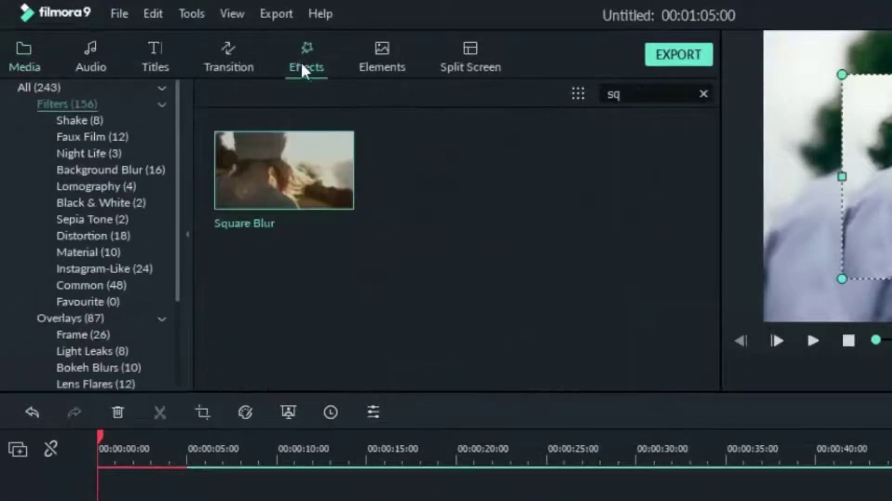
pyautogui.scroll(-3, 177, 356)
pyautogui.click(81, 372)
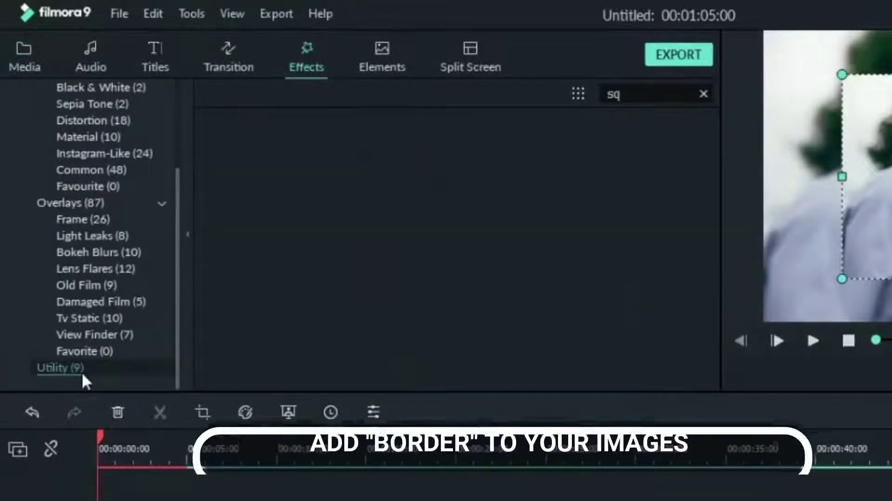
pyautogui.click(704, 94)
pyautogui.moveTo(442, 175); pyautogui.dragTo(86, 449)
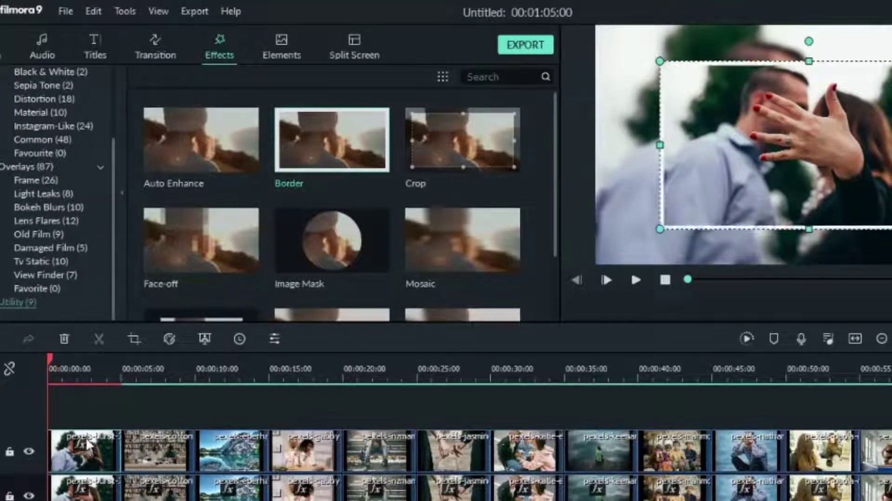
pyautogui.doubleClick(96, 450)
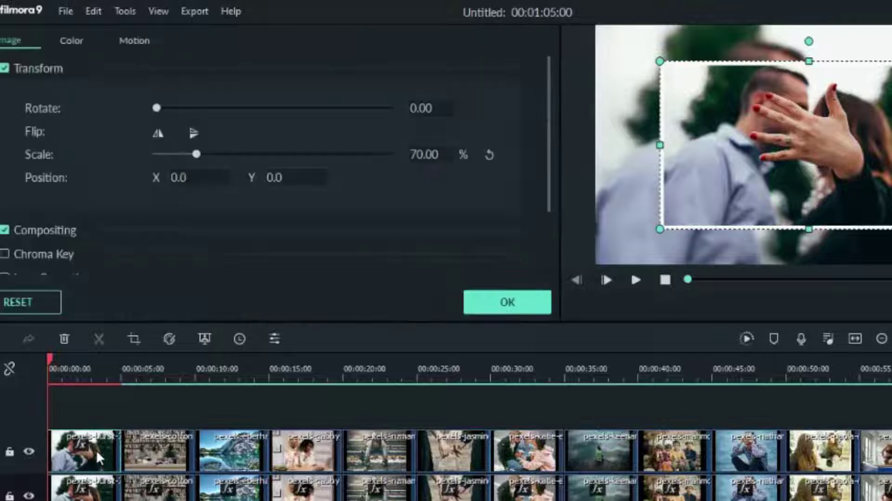
# - Set the Border effect to a magenta-to-orange gradient with size 2
pyautogui.click(14, 211)
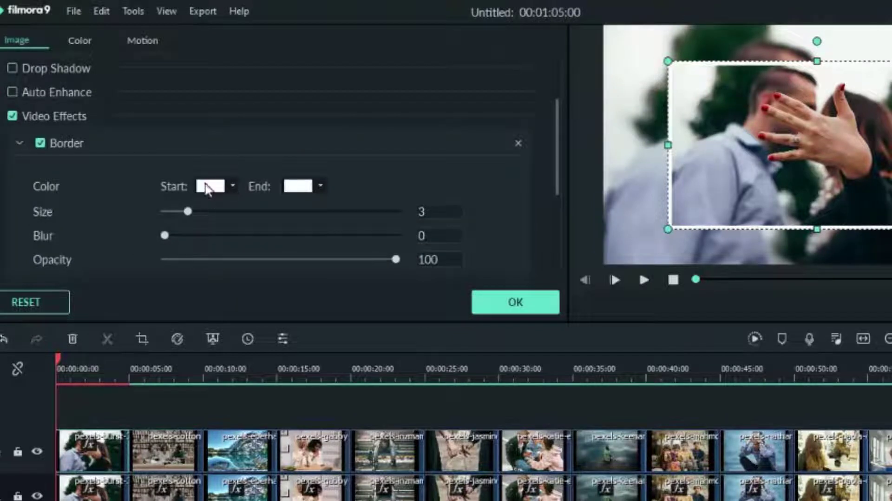
pyautogui.click(207, 186)
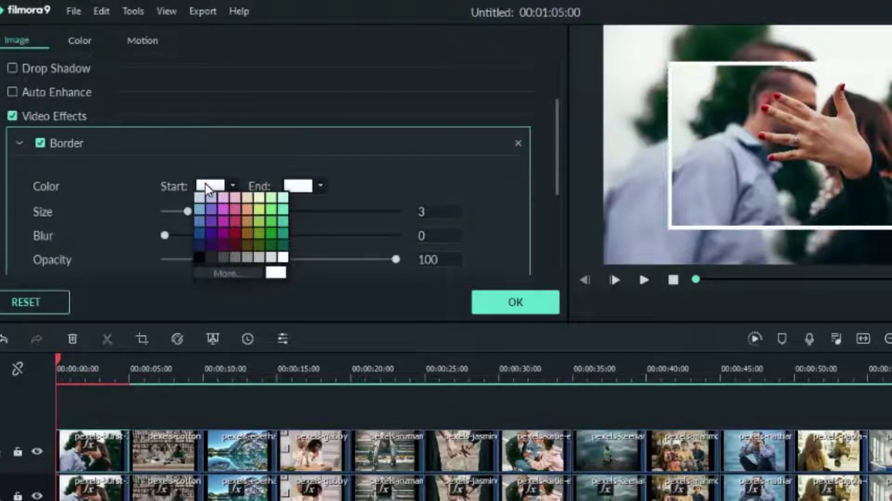
pyautogui.click(221, 218)
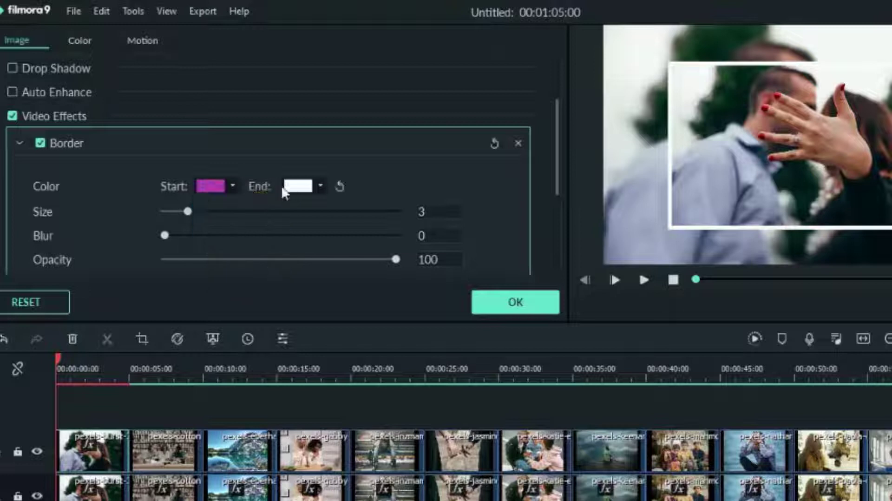
pyautogui.click(300, 188)
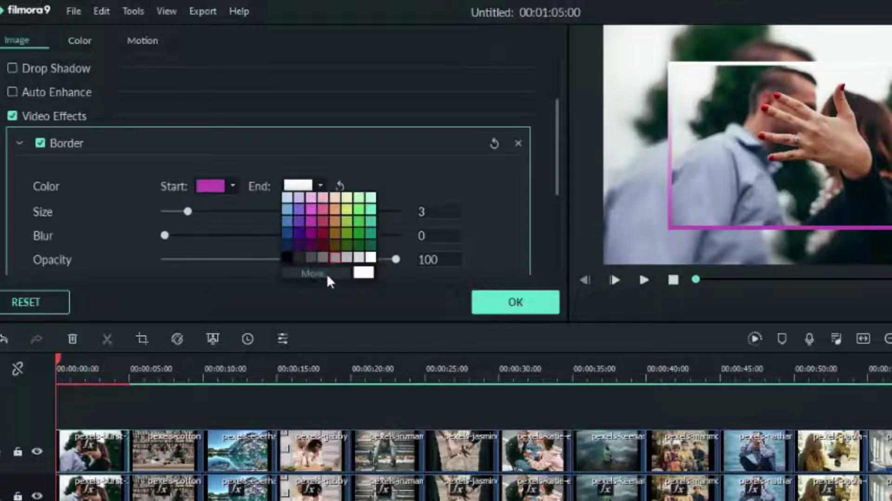
pyautogui.click(327, 274)
pyautogui.click(444, 229)
pyautogui.click(611, 428)
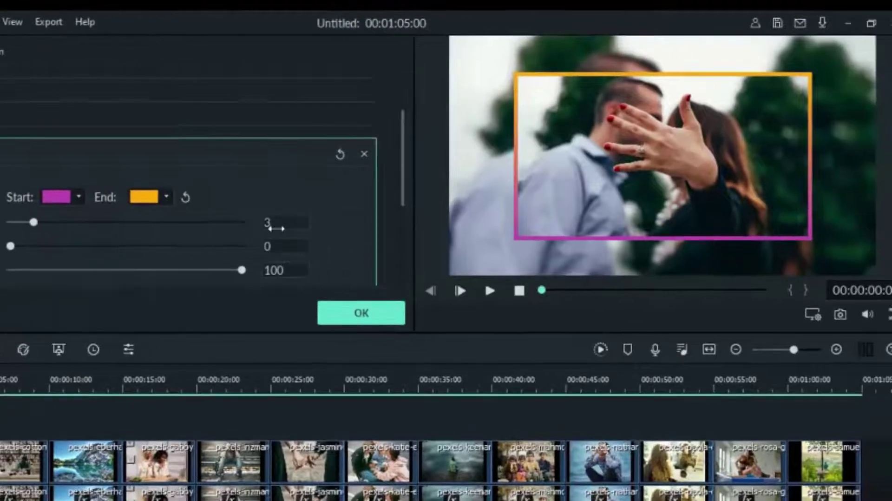
pyautogui.click(273, 222)
pyautogui.write('2')
pyautogui.click(357, 315)
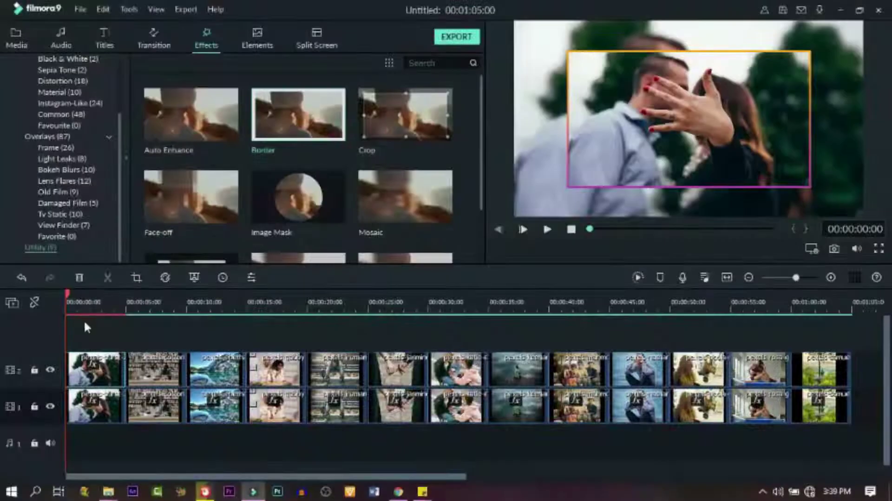
# - Collapse the Border and Video Effects sections and show the first clip's Motion presets
pyautogui.doubleClick(109, 375)
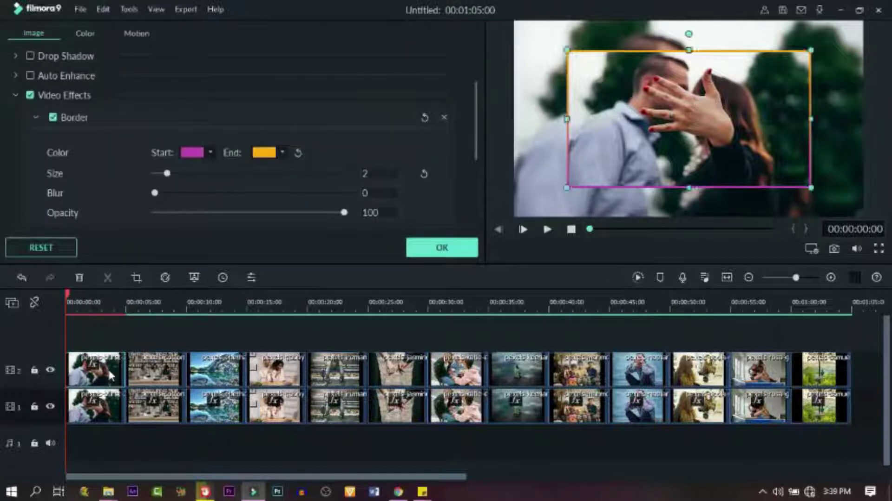
pyautogui.click(33, 117)
pyautogui.click(17, 96)
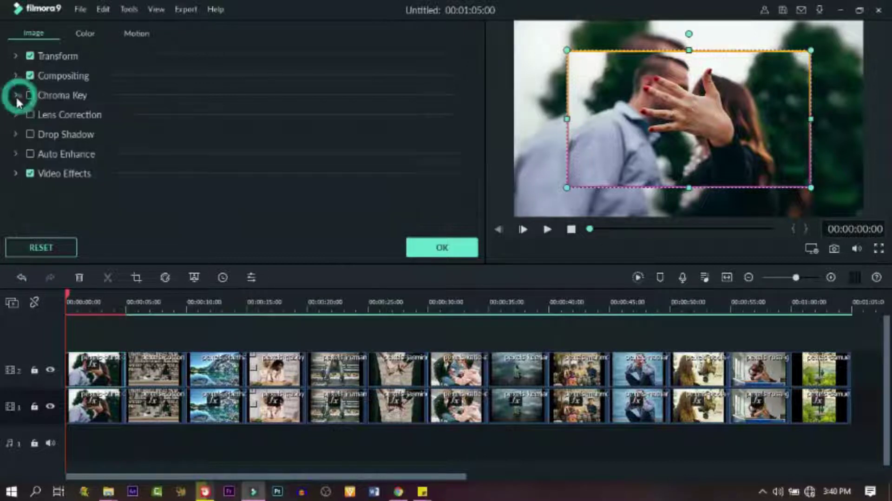
pyautogui.click(133, 33)
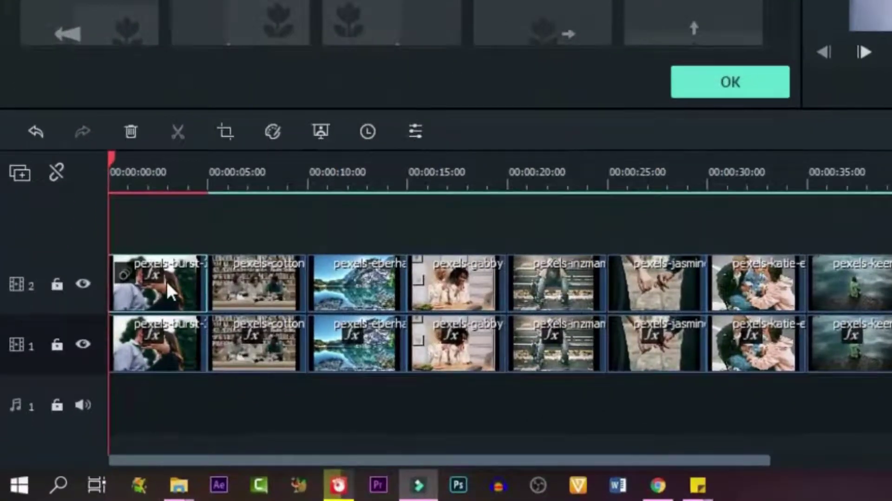
# - Copy the first track 2 clip's effects and paste them onto the marquee-selected track 2 clips
pyautogui.rightClick(101, 367)
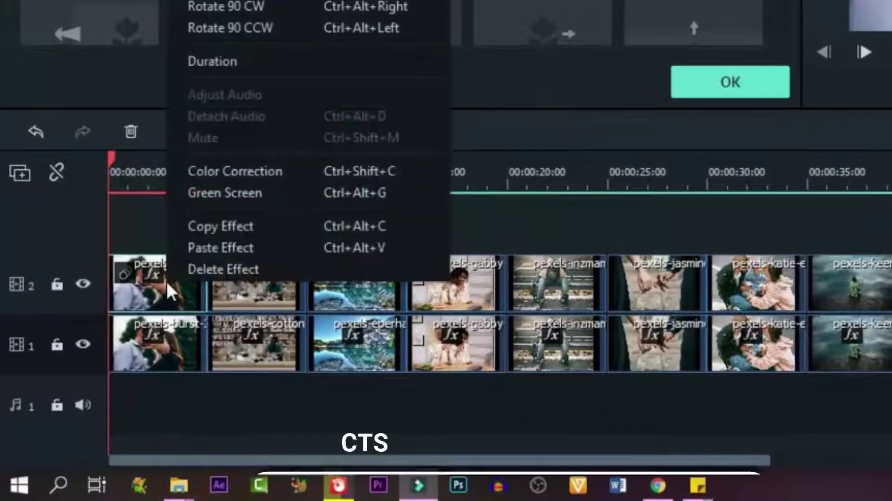
pyautogui.click(227, 225)
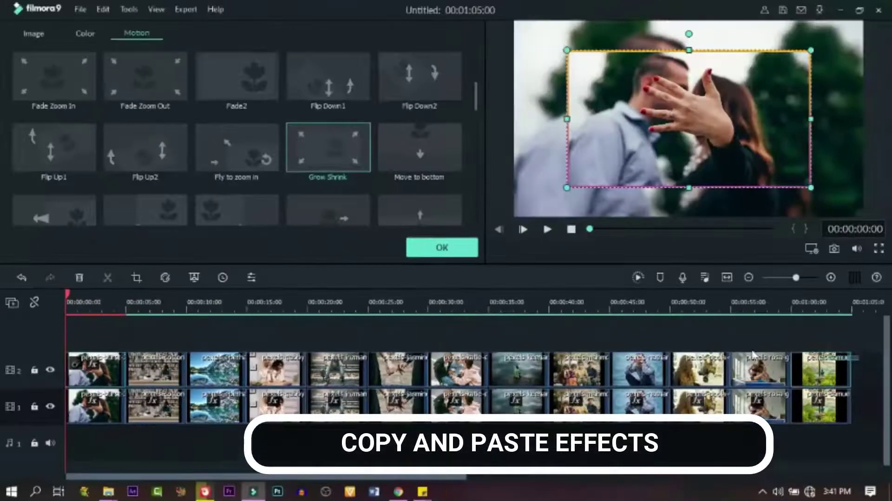
pyautogui.moveTo(754, 355); pyautogui.dragTo(151, 346)
pyautogui.rightClick(165, 362)
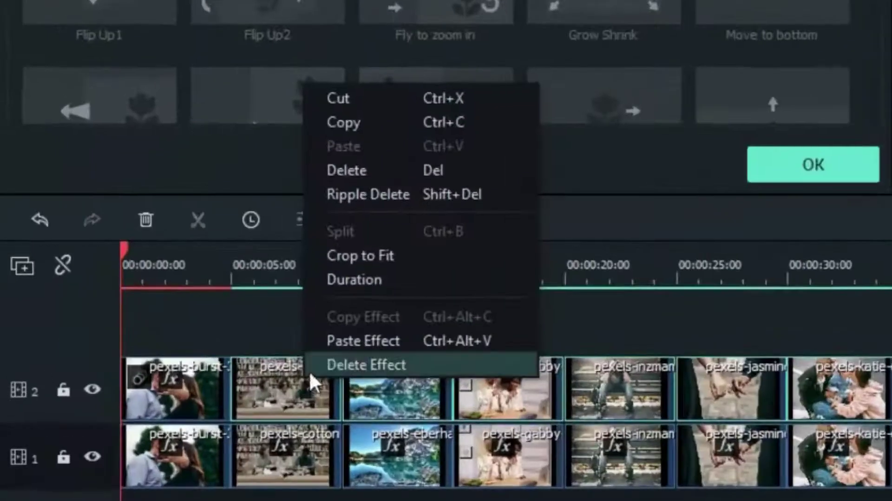
pyautogui.click(356, 341)
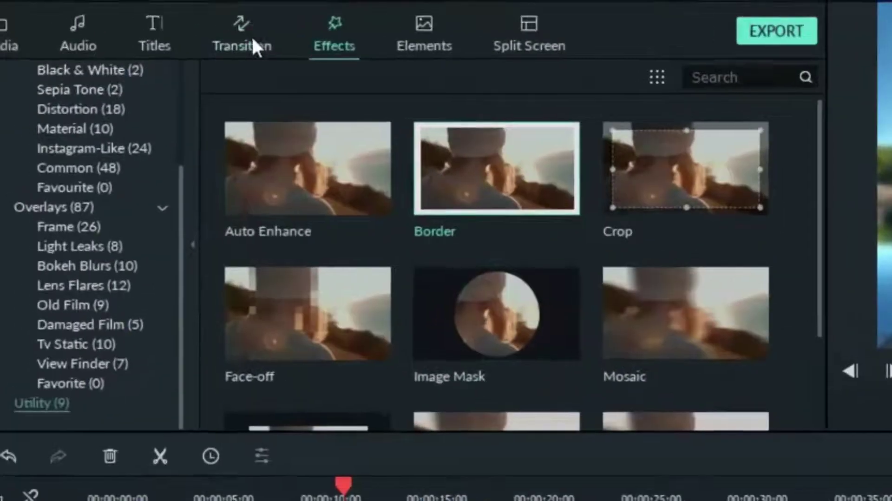
# - Add 3D Box Turn 1 and Box Turn 2 transitions between clips 1 through 5
pyautogui.click(252, 35)
pyautogui.click(33, 109)
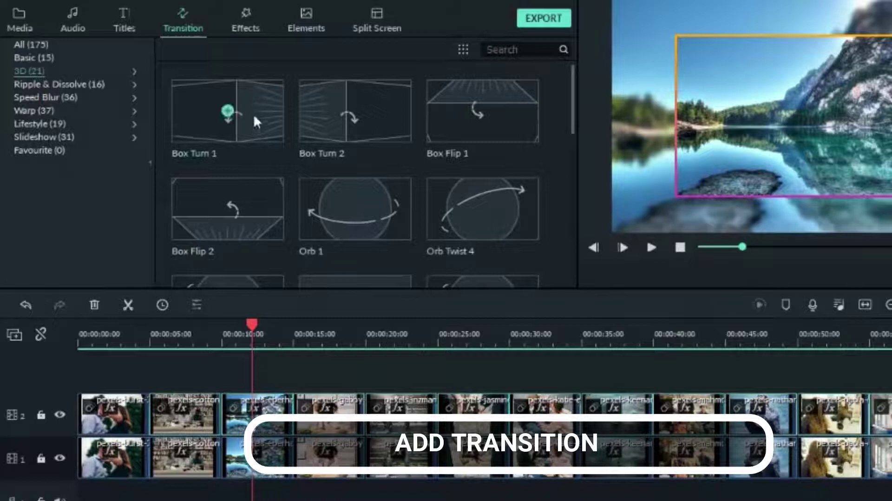
pyautogui.click(227, 111)
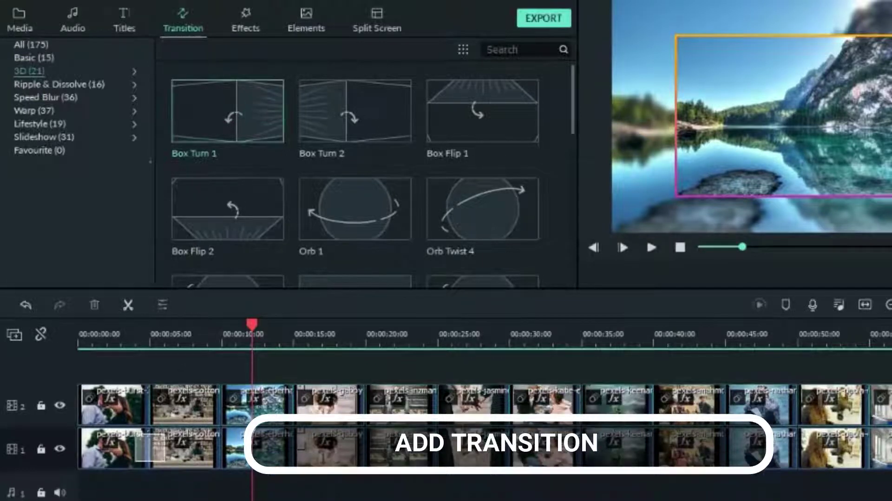
pyautogui.moveTo(276, 320); pyautogui.dragTo(218, 450)
pyautogui.moveTo(264, 102); pyautogui.dragTo(293, 448)
pyautogui.moveTo(391, 116); pyautogui.dragTo(365, 449)
# - Place Orb 1, Orb Twist 4 and Orb 3 transitions at the remaining clip boundaries
pyautogui.moveTo(390, 258); pyautogui.dragTo(425, 468)
pyautogui.moveTo(496, 219)
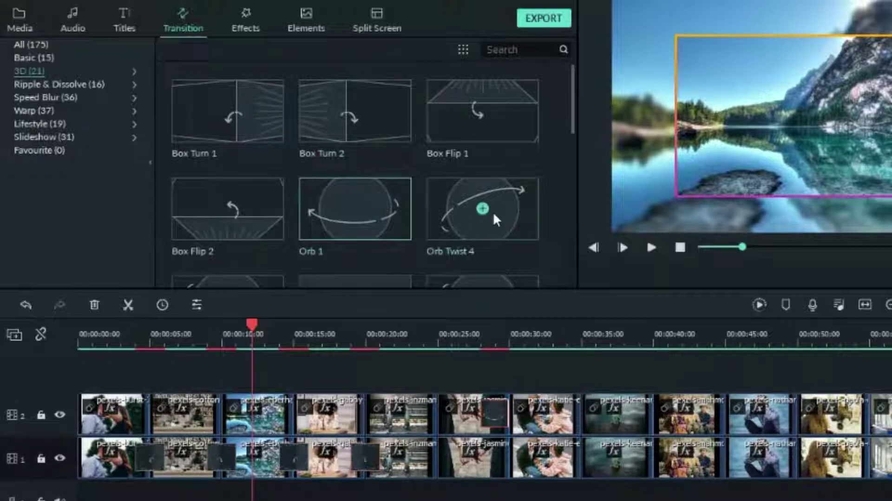
pyautogui.moveTo(493, 420); pyautogui.dragTo(439, 458)
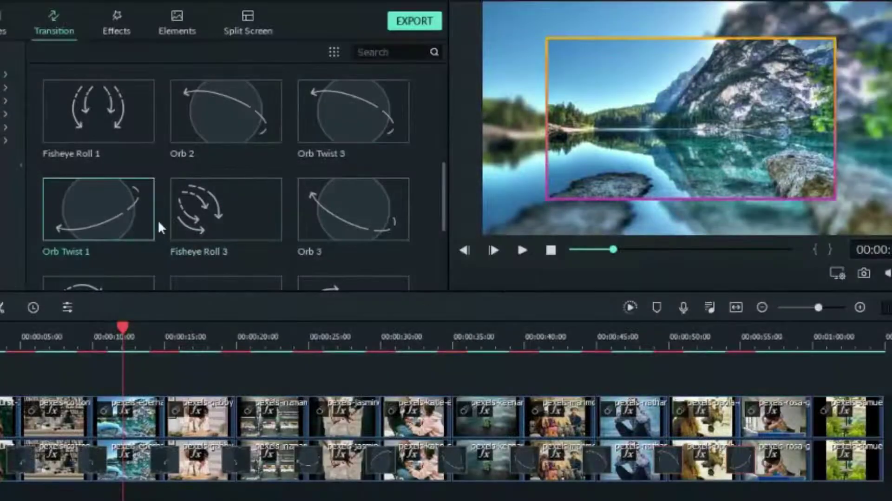
pyautogui.moveTo(376, 211)
pyautogui.moveTo(375, 211); pyautogui.dragTo(803, 475)
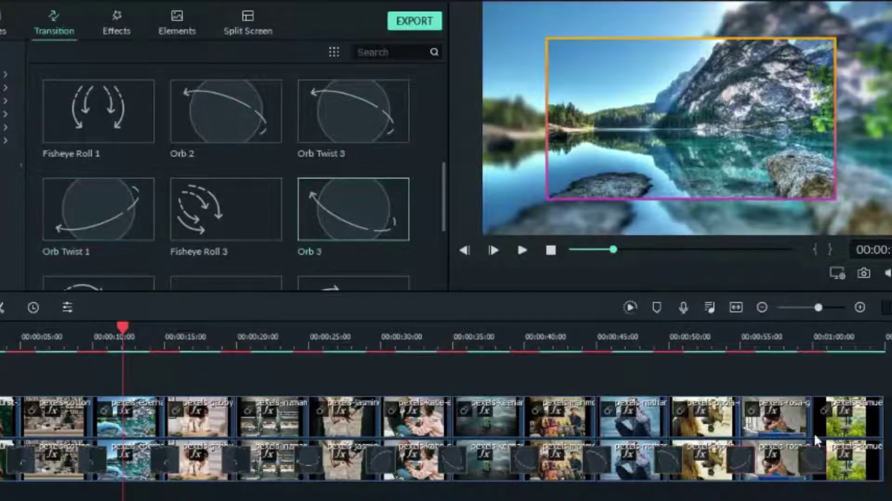
pyautogui.click(842, 342)
# - Reduce the transition duration to 00:00:00:15 and apply it to every transition
pyautogui.press('space')
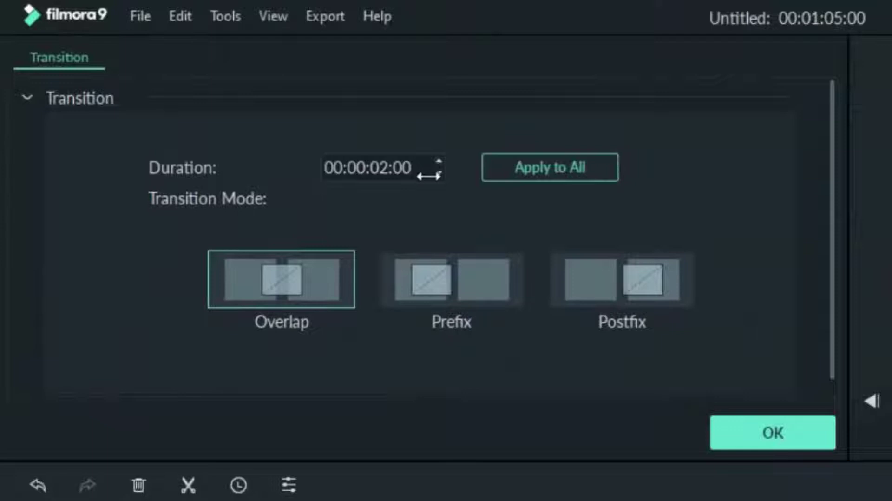
pyautogui.moveTo(439, 171); pyautogui.dragTo(438, 170)
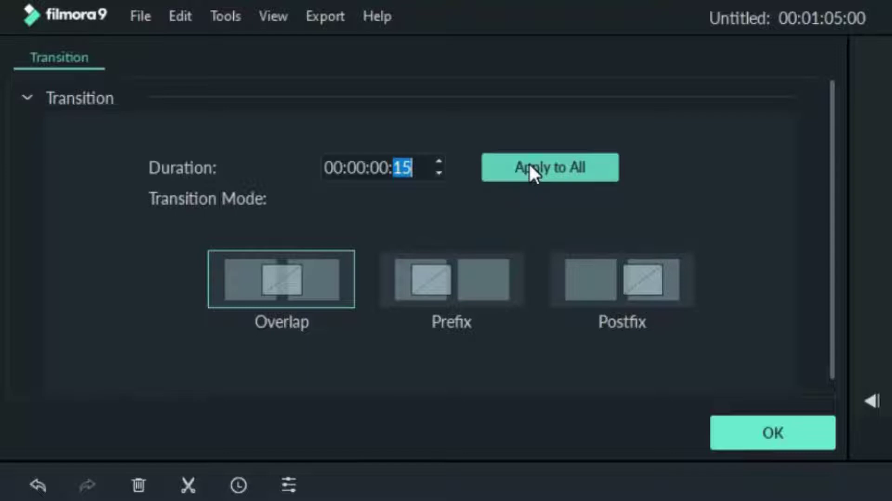
pyautogui.click(743, 433)
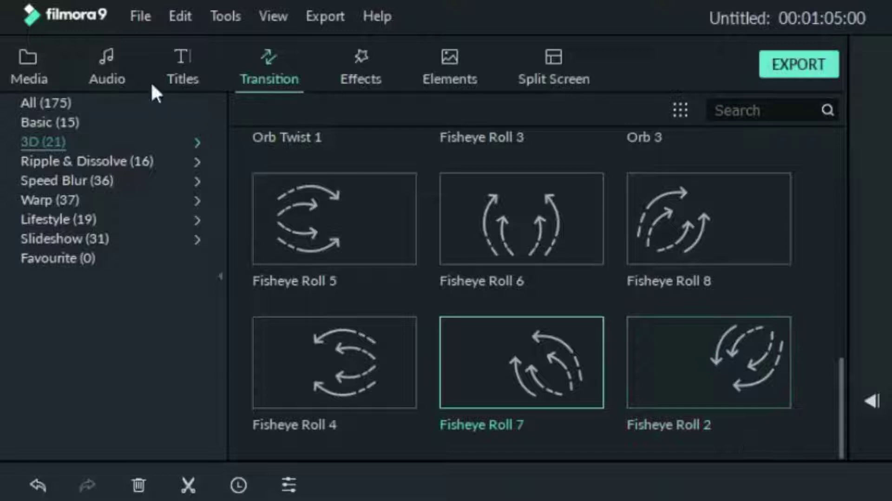
# - Search the audio library for 'air' and add mixkit-air-woosh-1489 to the audio track
pyautogui.click(106, 74)
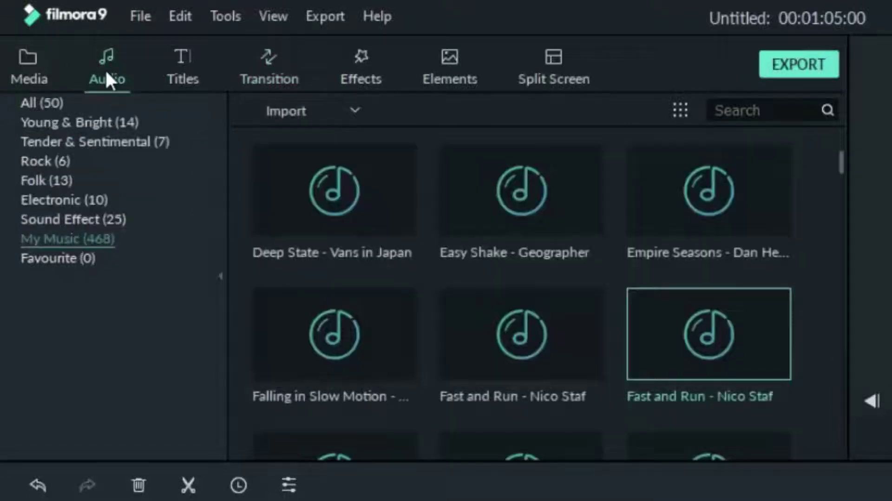
pyautogui.click(772, 111)
pyautogui.write('ai')
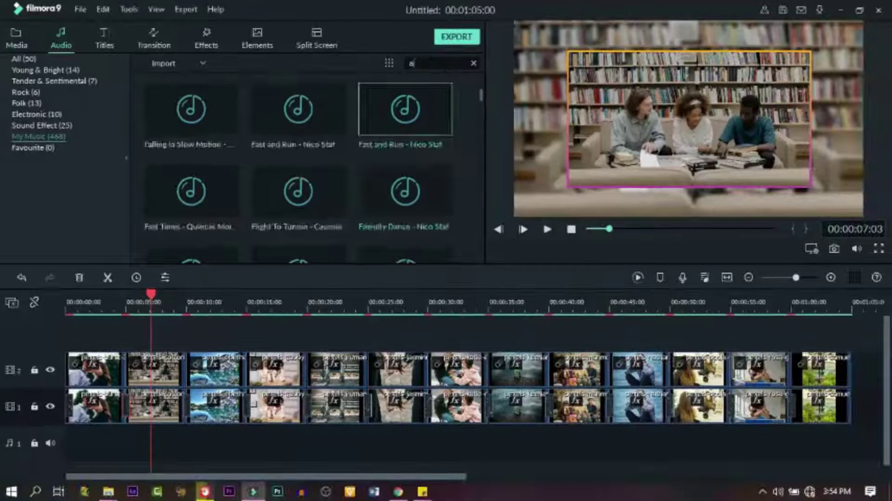
pyautogui.write('r')
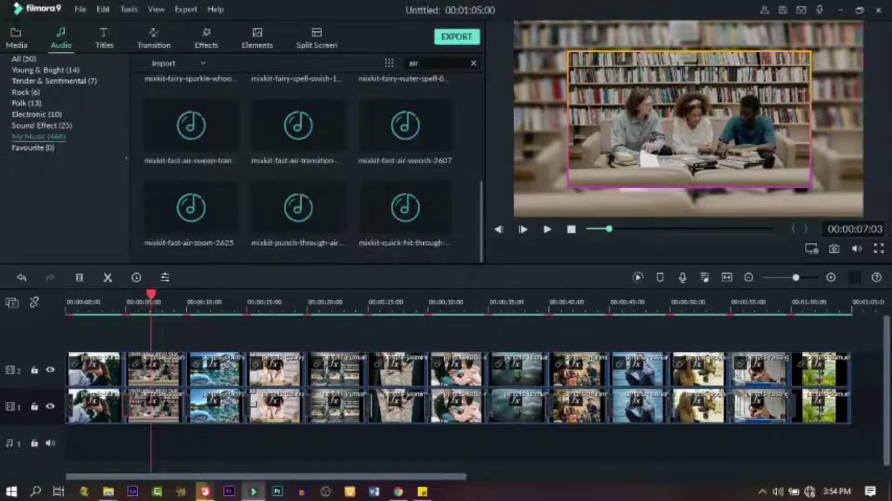
pyautogui.scroll(5, 436, 104)
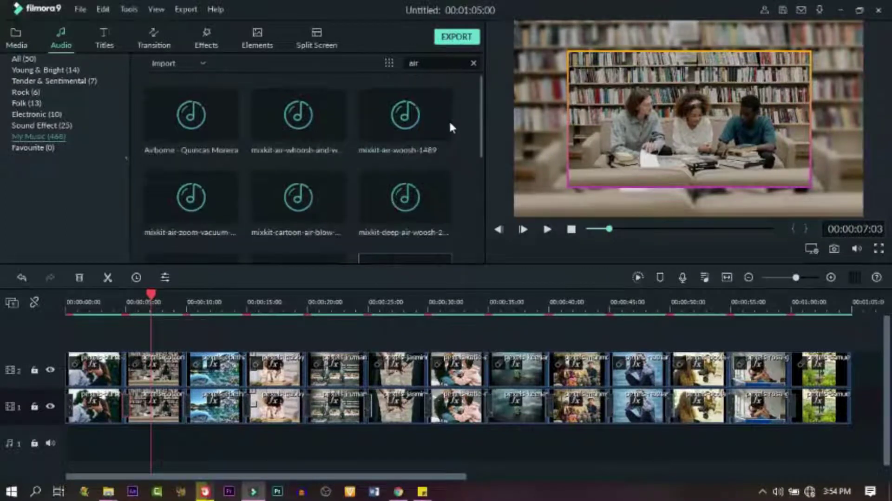
pyautogui.click(445, 121)
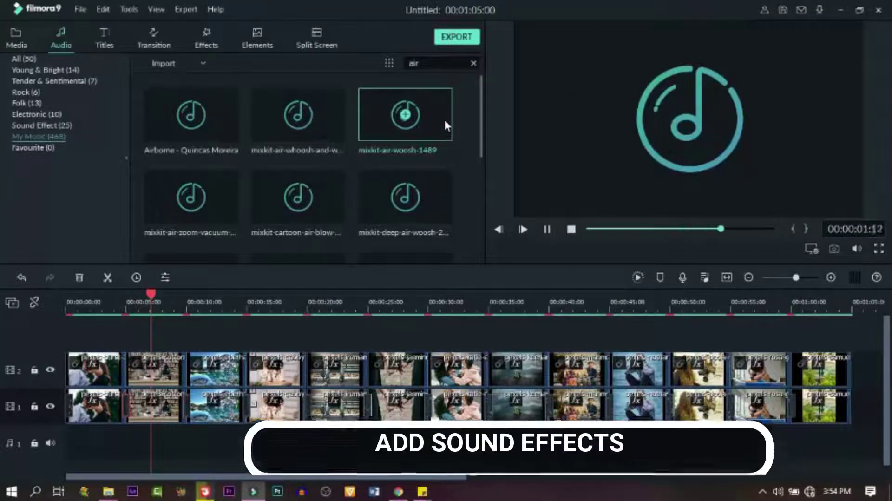
pyautogui.moveTo(444, 118); pyautogui.dragTo(51, 443)
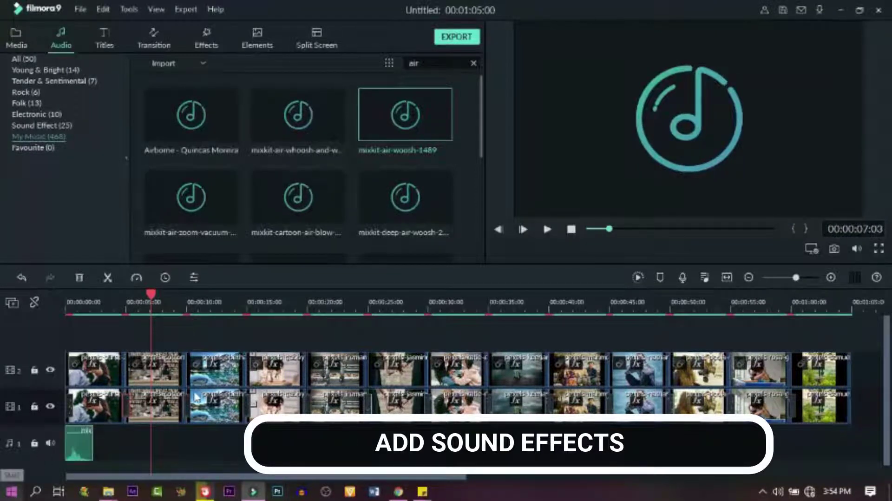
# - Place more woosh sounds at the first, second and later transitions
pyautogui.scroll(3, 153, 371)
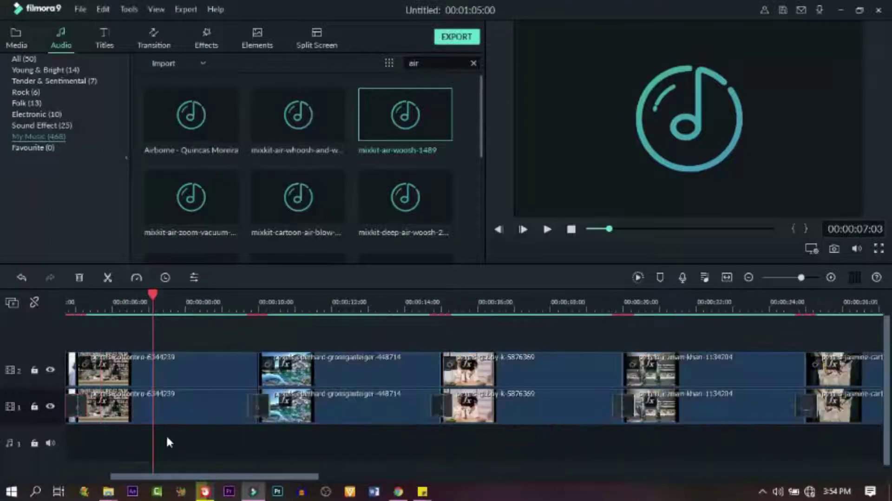
pyautogui.moveTo(185, 479); pyautogui.dragTo(127, 479)
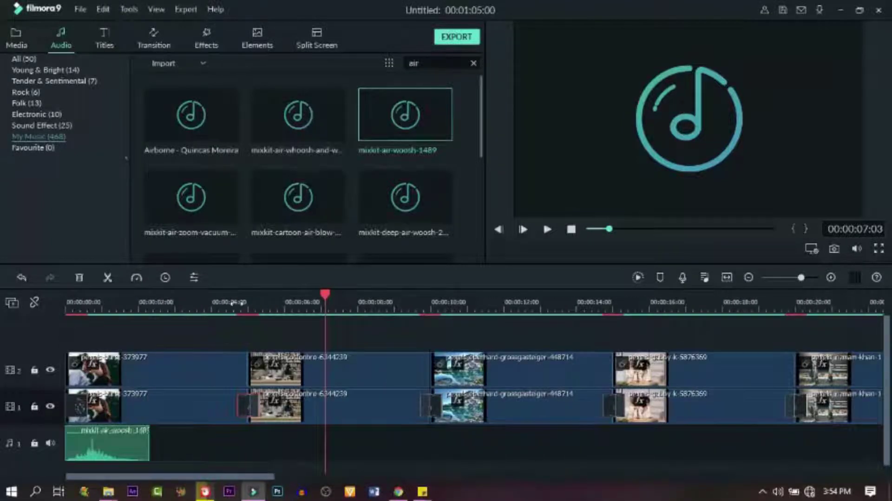
pyautogui.moveTo(230, 314); pyautogui.dragTo(237, 314)
pyautogui.moveTo(437, 128); pyautogui.dragTo(236, 429)
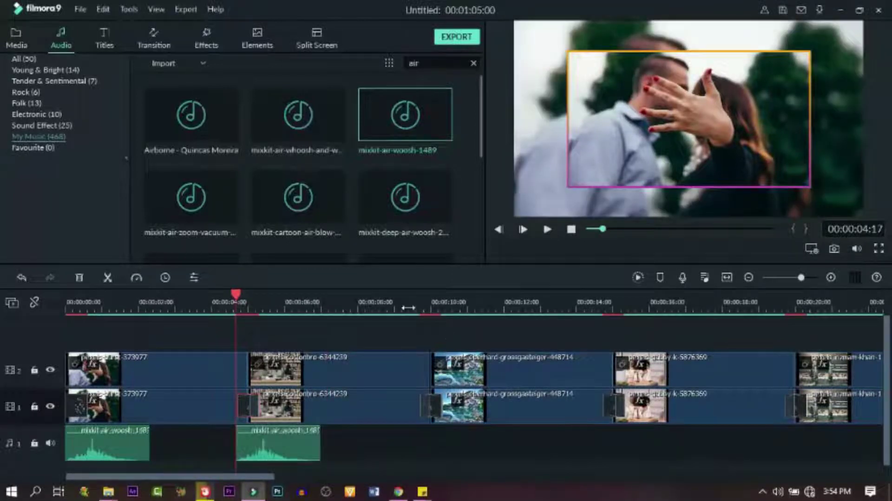
pyautogui.moveTo(413, 300); pyautogui.dragTo(418, 294)
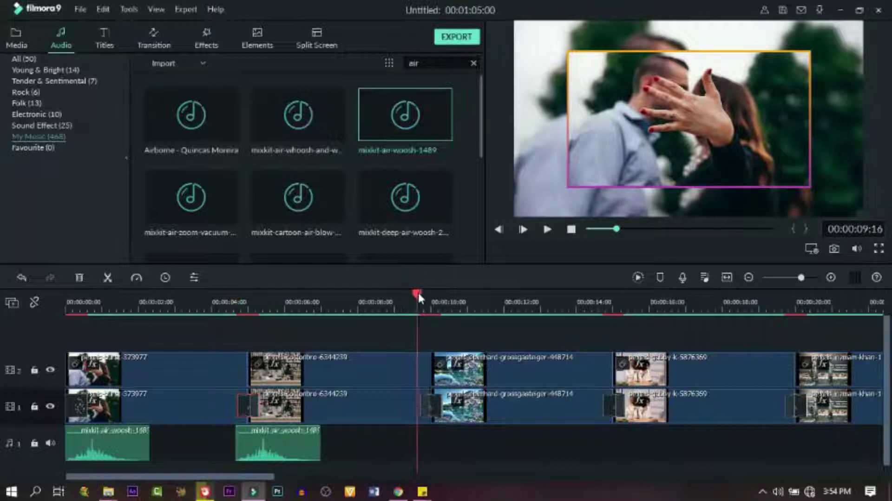
pyautogui.moveTo(434, 104); pyautogui.dragTo(416, 436)
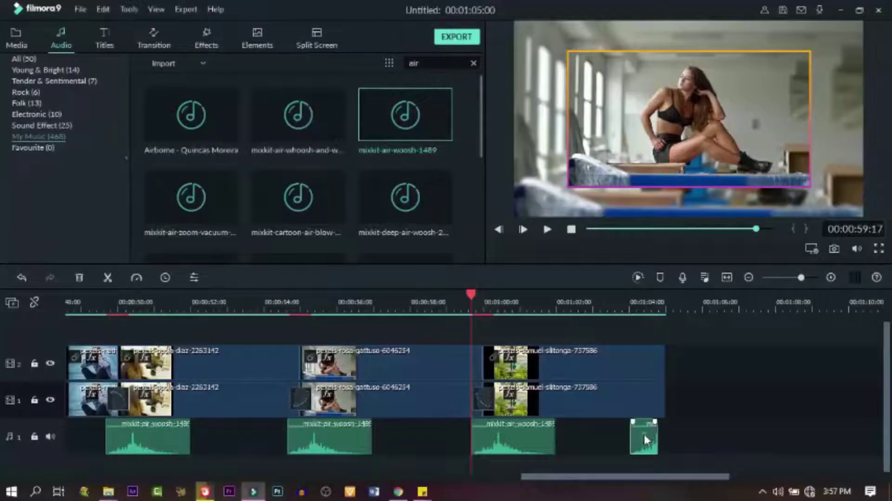
pyautogui.moveTo(643, 432); pyautogui.dragTo(656, 437)
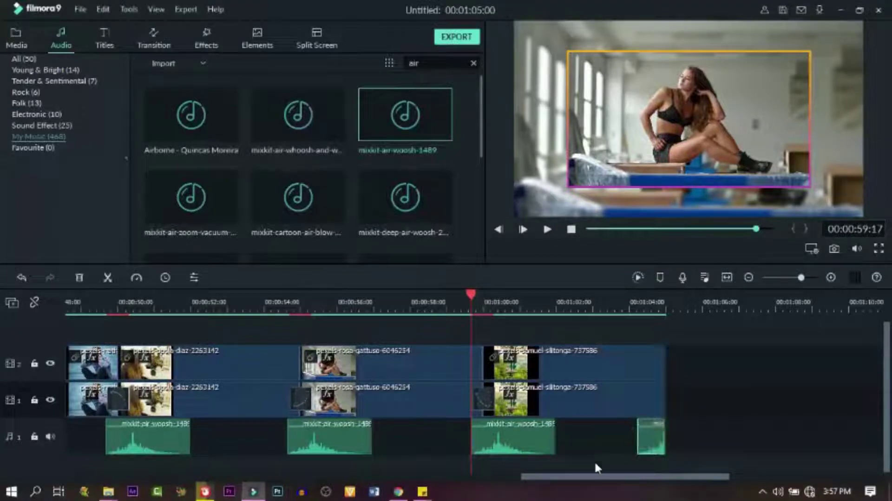
# - Lower the Volume slider for each woosh clip on the audio track
pyautogui.doubleClick(533, 441)
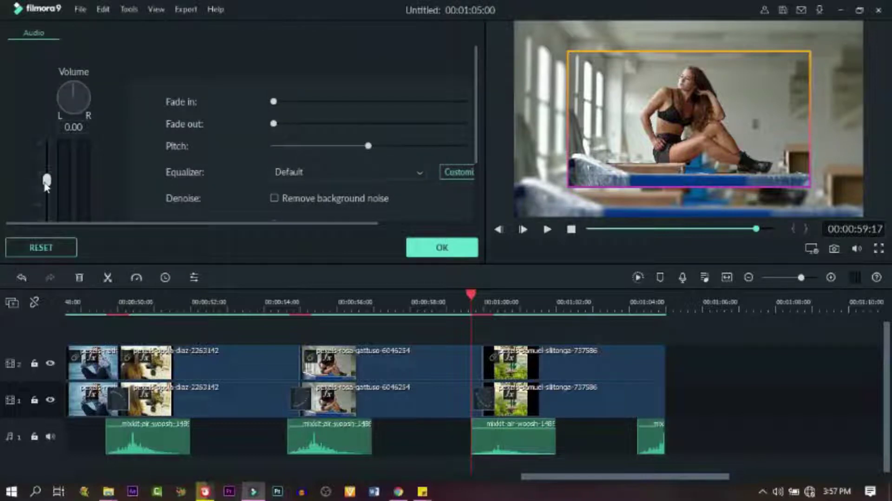
pyautogui.moveTo(45, 184)
pyautogui.mouseDown()
pyautogui.moveTo(50, 190)
pyautogui.moveTo(16, 193)
pyautogui.moveTo(47, 169)
pyautogui.moveTo(48, 185)
pyautogui.mouseUp()
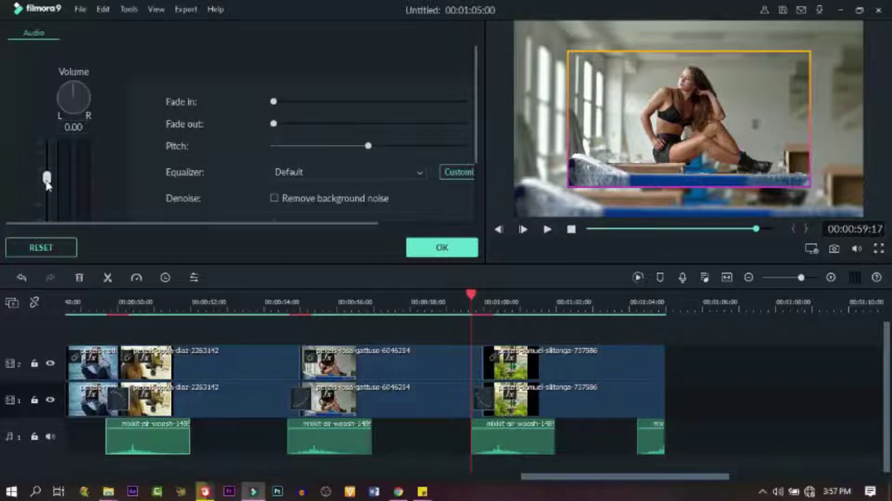
pyautogui.moveTo(577, 479); pyautogui.dragTo(428, 479)
pyautogui.click(539, 448)
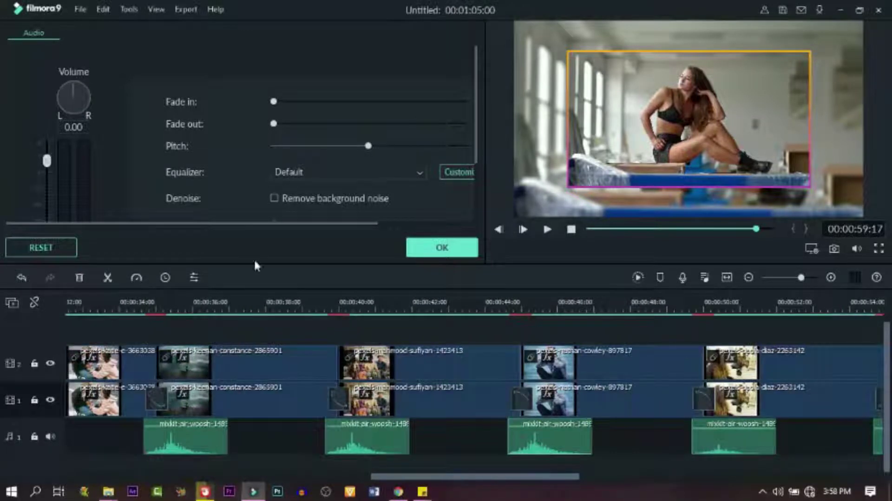
pyautogui.click(46, 182)
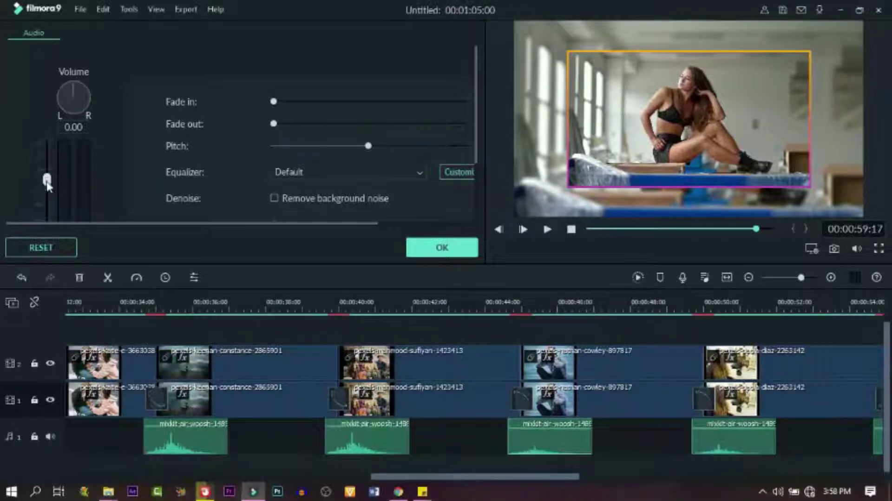
pyautogui.click(362, 437)
pyautogui.click(47, 178)
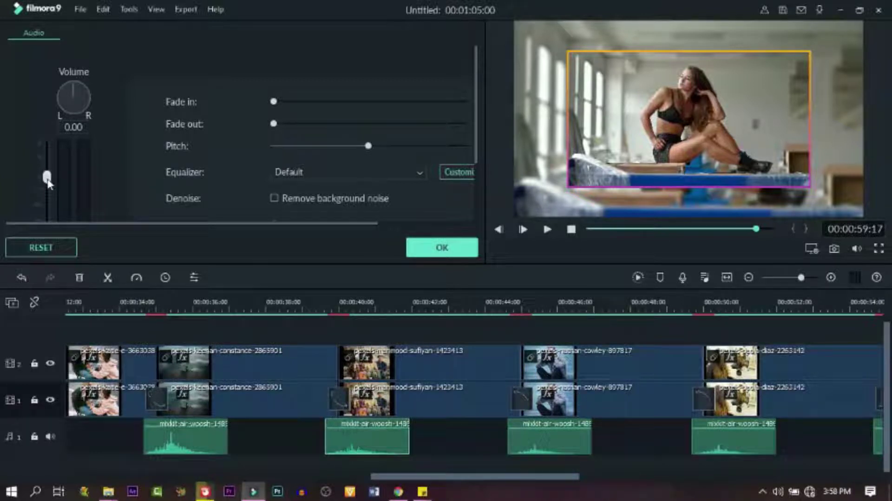
pyautogui.click(210, 453)
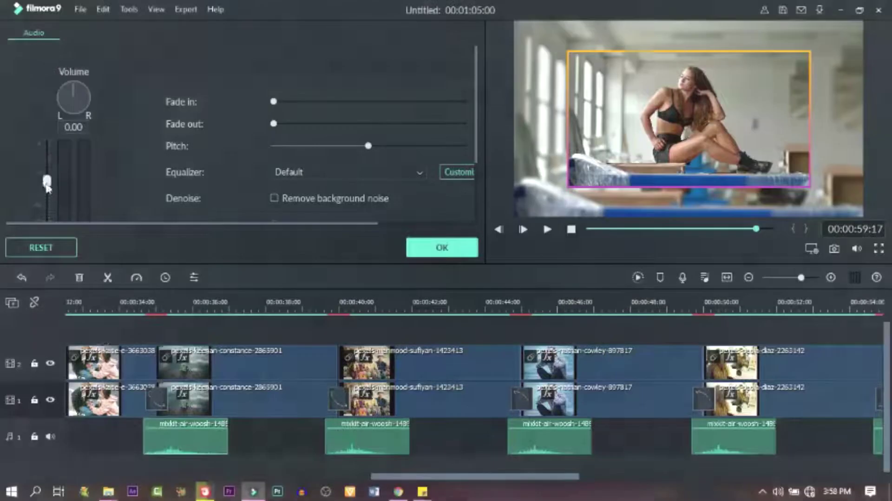
pyautogui.moveTo(373, 476); pyautogui.dragTo(249, 490)
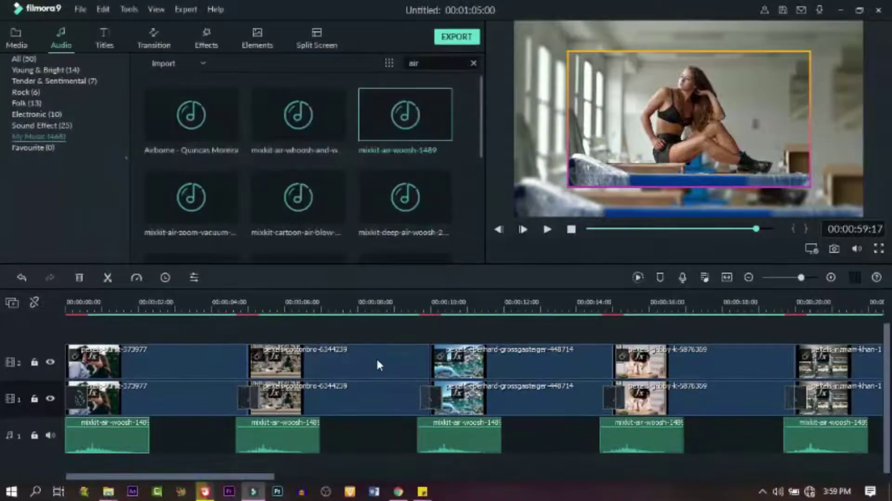
# - Add a second audio track and place Manhattan - Dyalla music on it
pyautogui.rightClick(57, 461)
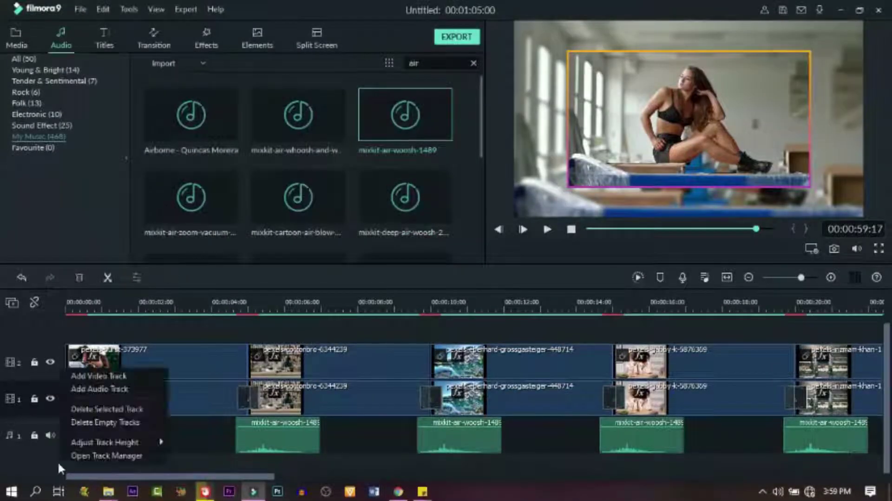
pyautogui.click(134, 387)
pyautogui.scroll(-1, 398, 416)
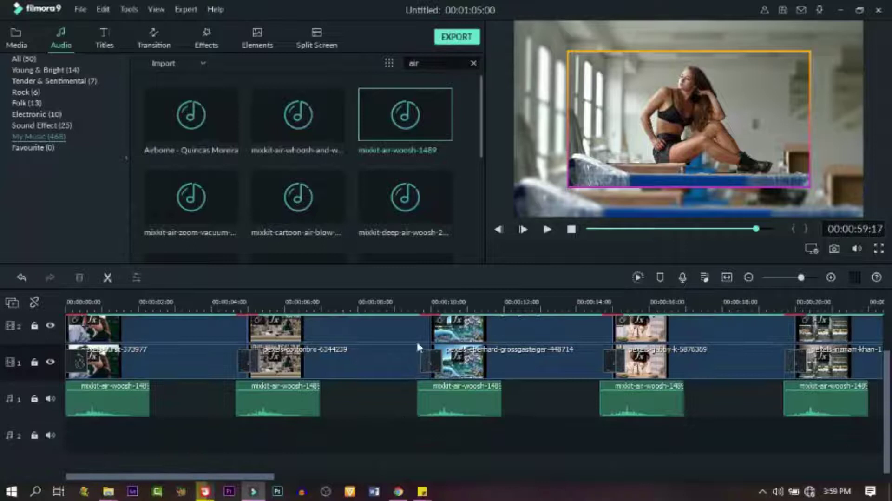
pyautogui.scroll(-3, 433, 202)
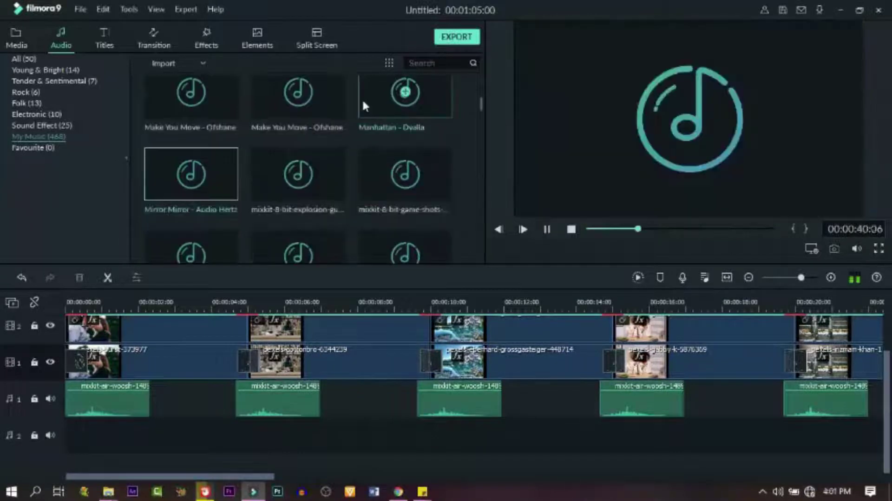
pyautogui.click(363, 102)
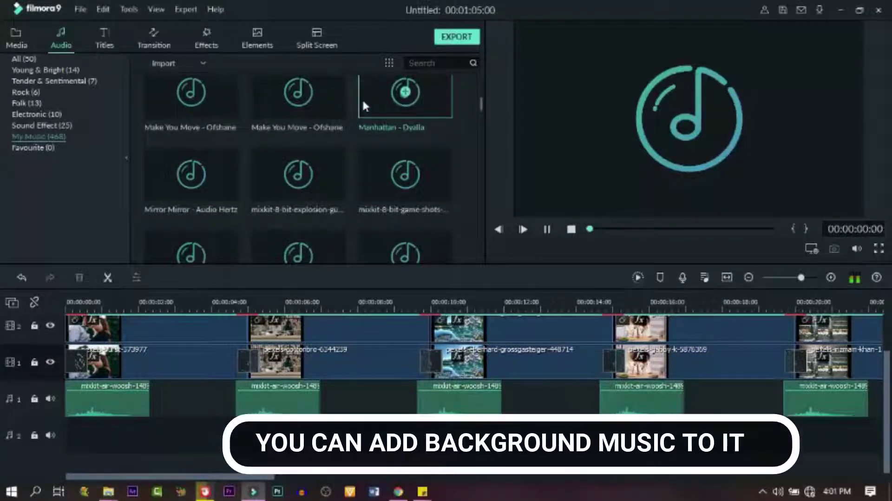
pyautogui.moveTo(362, 99); pyautogui.dragTo(259, 438)
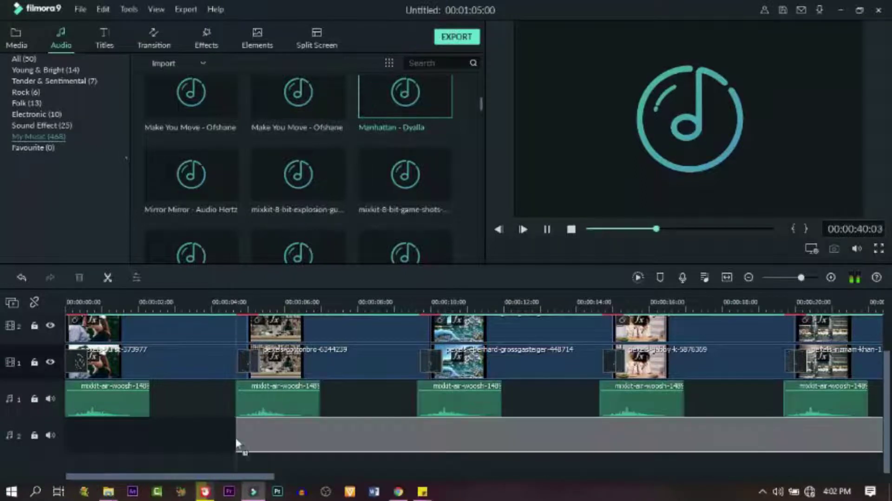
pyautogui.moveTo(239, 446); pyautogui.dragTo(333, 419)
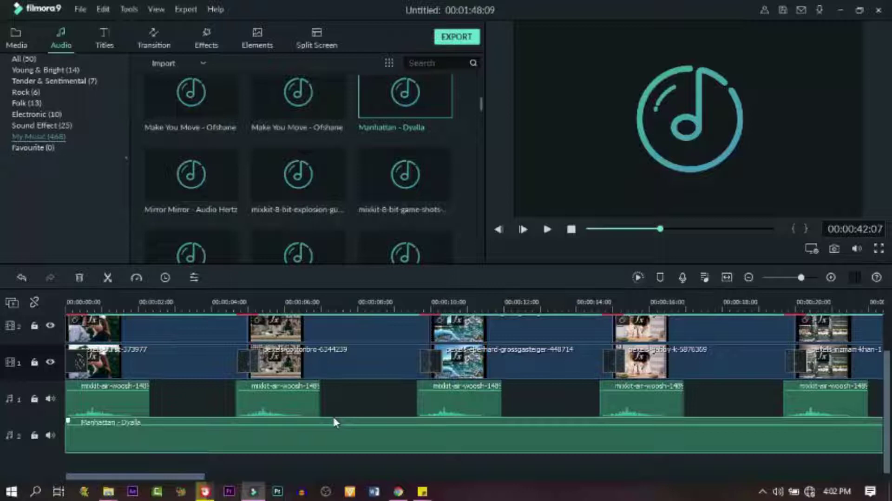
# - Cut the music's opening before 00:00:09:10 and move the rest to the track start
pyautogui.click(398, 306)
pyautogui.moveTo(403, 296)
pyautogui.mouseDown()
pyautogui.moveTo(414, 295)
pyautogui.moveTo(409, 300)
pyautogui.mouseUp()
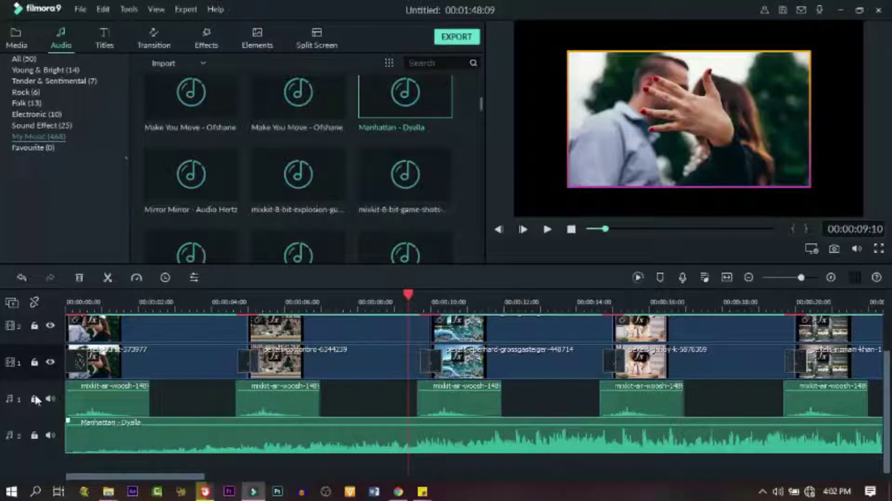
pyautogui.click(108, 278)
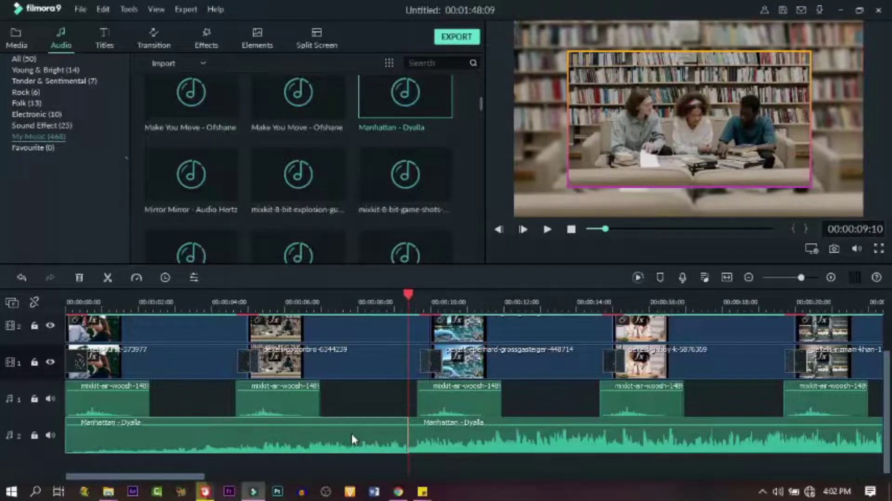
pyautogui.press('Delete')
pyautogui.moveTo(459, 433); pyautogui.dragTo(85, 425)
# - Split the music at 01:05:00 and delete the part past the video's end
pyautogui.moveTo(175, 475); pyautogui.dragTo(478, 474)
pyautogui.click(542, 477)
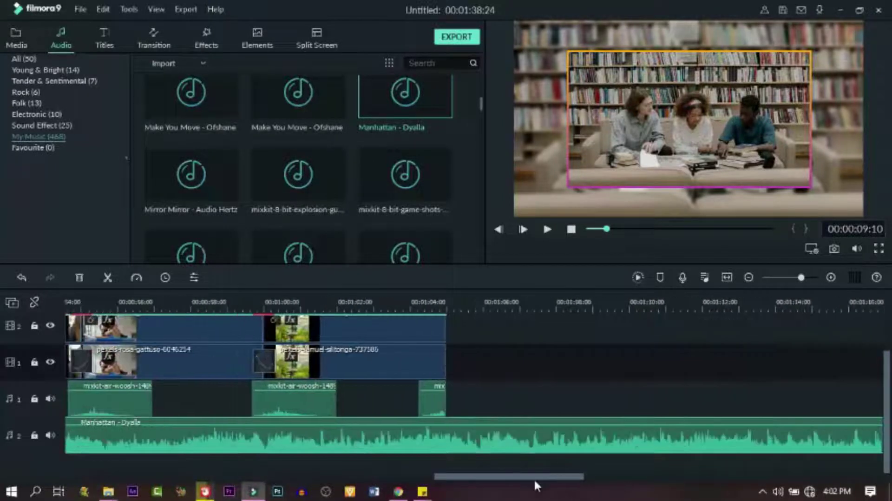
pyautogui.click(478, 302)
pyautogui.moveTo(486, 288); pyautogui.dragTo(481, 289)
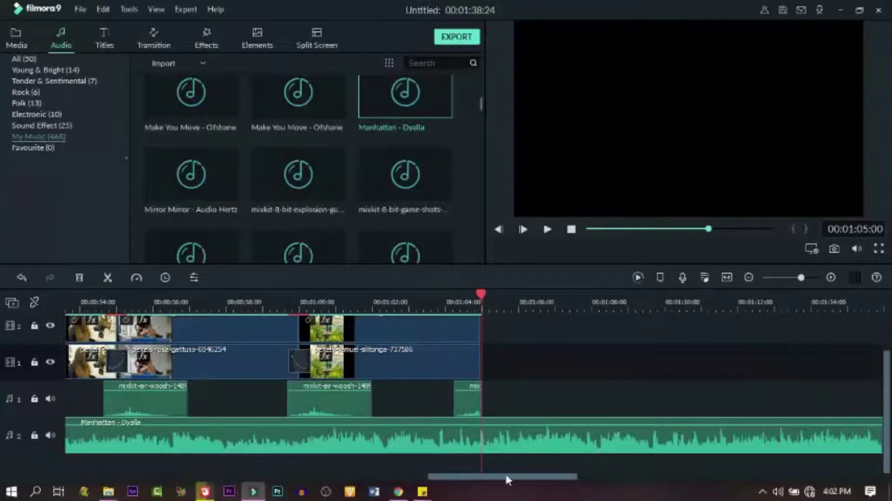
pyautogui.click(106, 277)
pyautogui.click(79, 277)
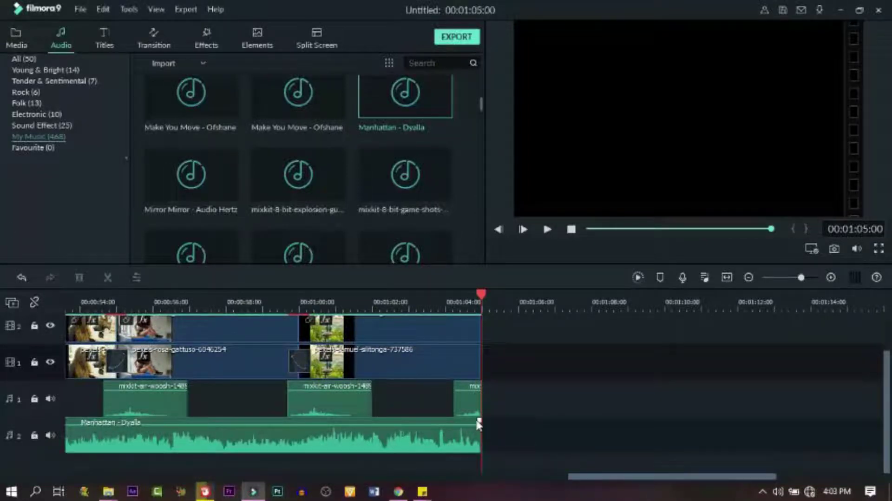
pyautogui.scroll(10, 479, 424)
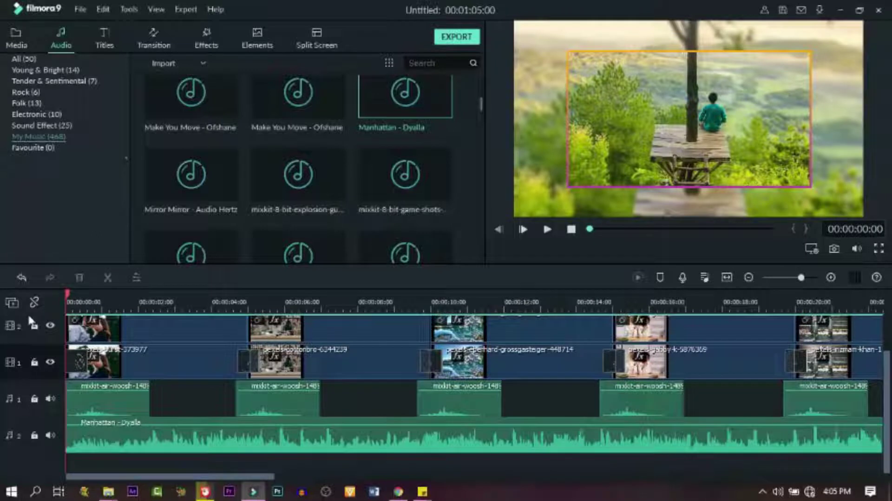
pyautogui.click(547, 229)
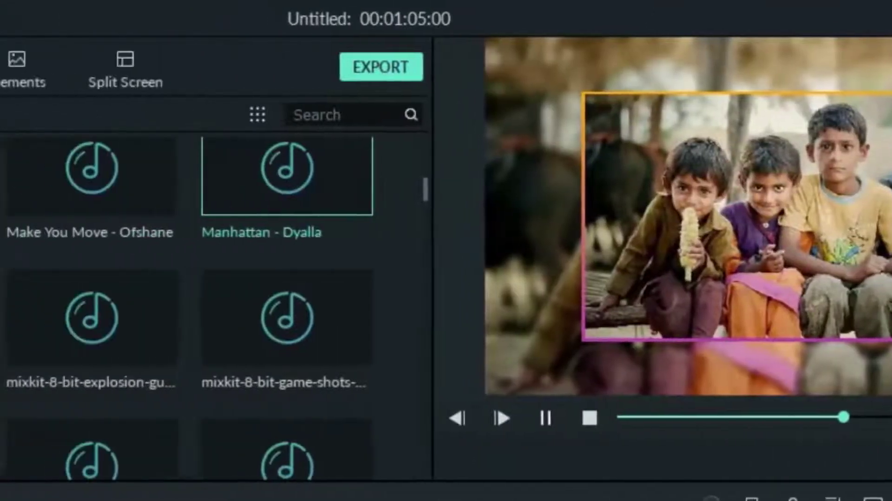
pyautogui.click(263, 419)
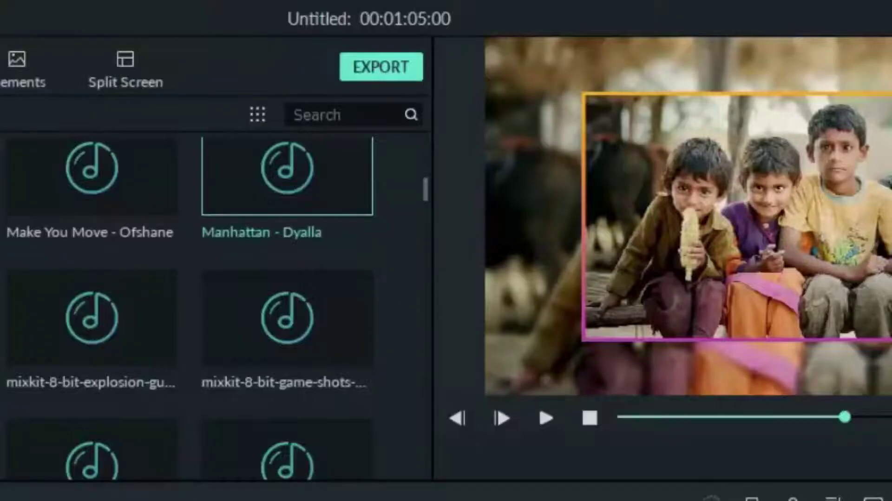